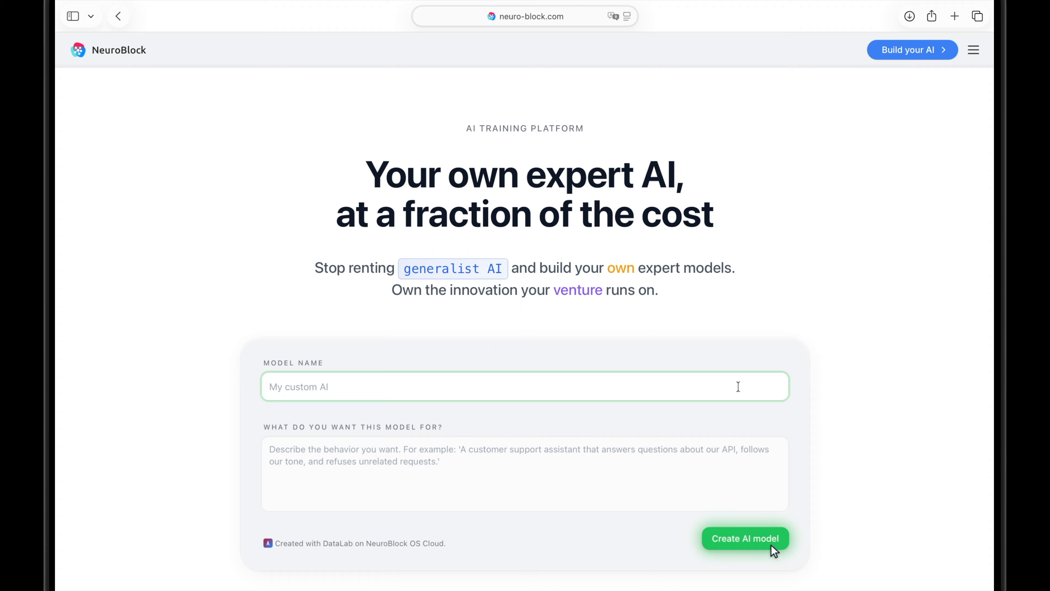
Enter WhatsApp Sales Agent as the name of the new AI model.
{"action": "key", "text": "Caps_Lock"}
{"action": "type", "text": "WhatsApp Sales Agent"}
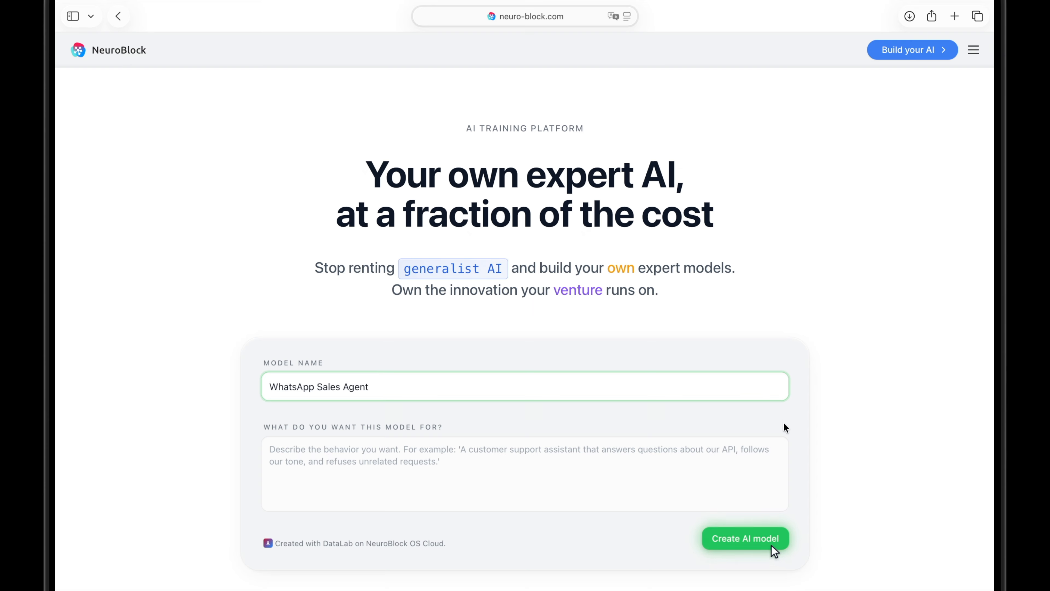
Describe the model as a WhatsApp sales agent that answers from company documentation, qualifies leads and keeps the brand's tone of voice, and submit it.
{"action": "key", "text": "Tab"}
{"action": "type", "text": "I want this model to act a"}
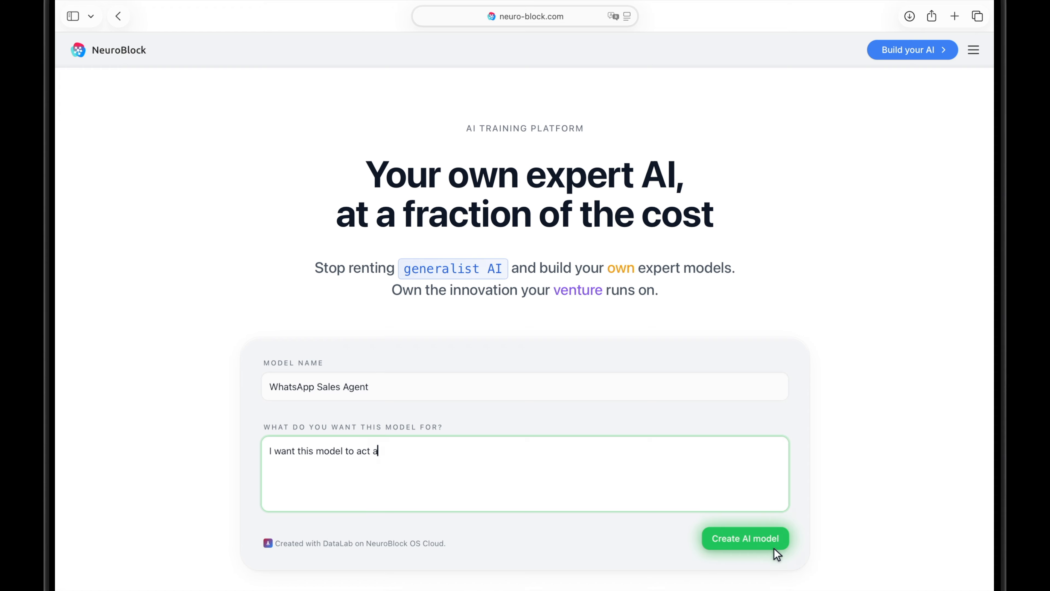
{"action": "type", "text": "s an AI-powered WhatsApp sales agent. It should understand my company's products, services, and value proposition from the documentation I provide, and use that knowledge to answer questions from potential customers in a natural, friendly, and professional way. It should qualify leads, handle common objections, and guide prospects toward booking a meeting or taking the next step in the sales process, while always communicating "}
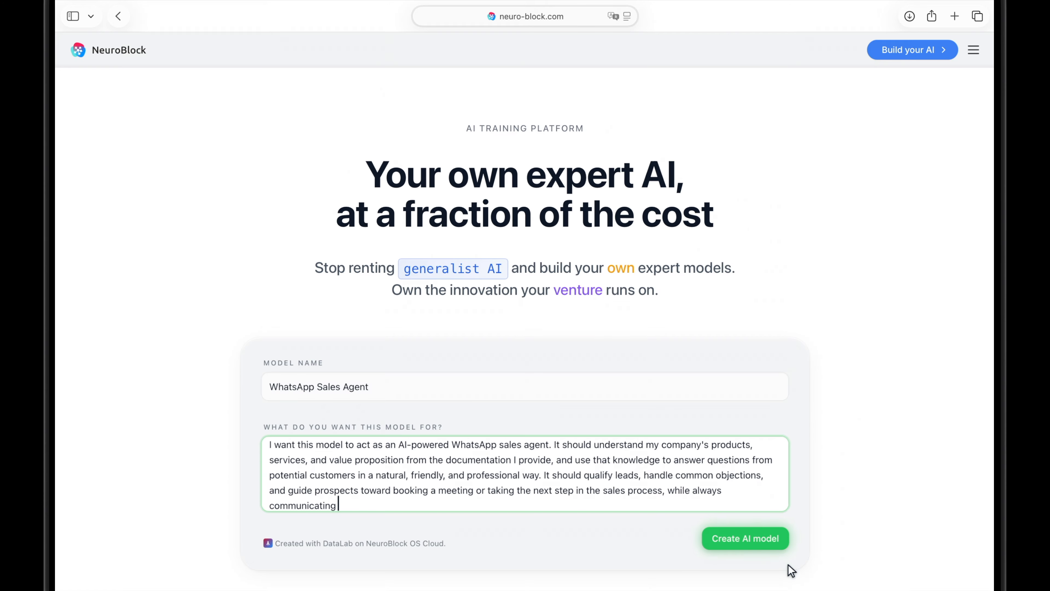
{"action": "type", "text": "in our brand's tone of voice"}
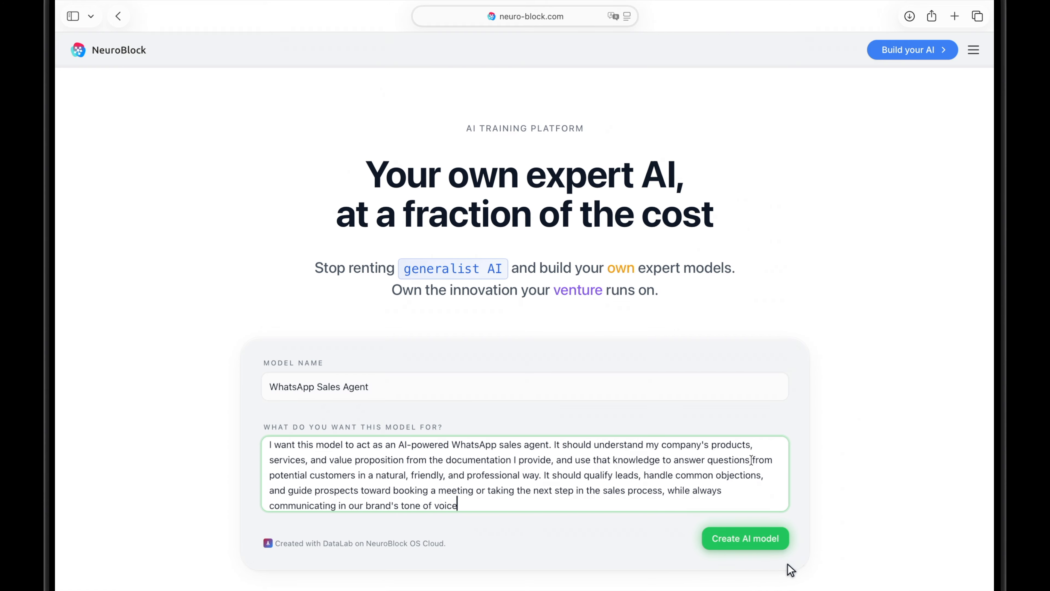
{"action": "left_click", "coordinate": [761, 544]}
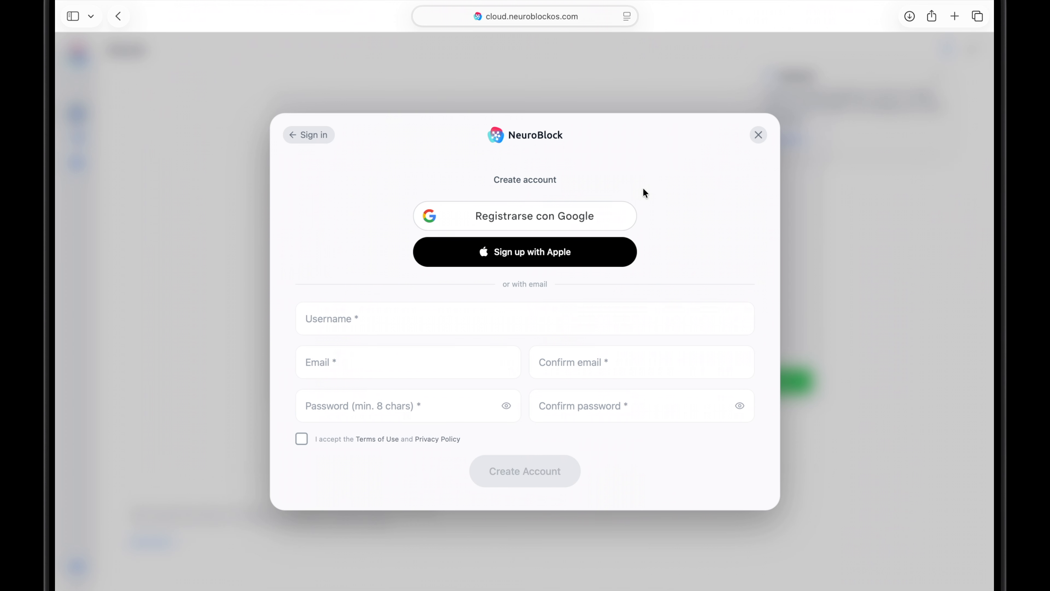
Sign up with the existing Google account and create the AI model from the prefilled name and purpose.
{"action": "left_click", "coordinate": [621, 216]}
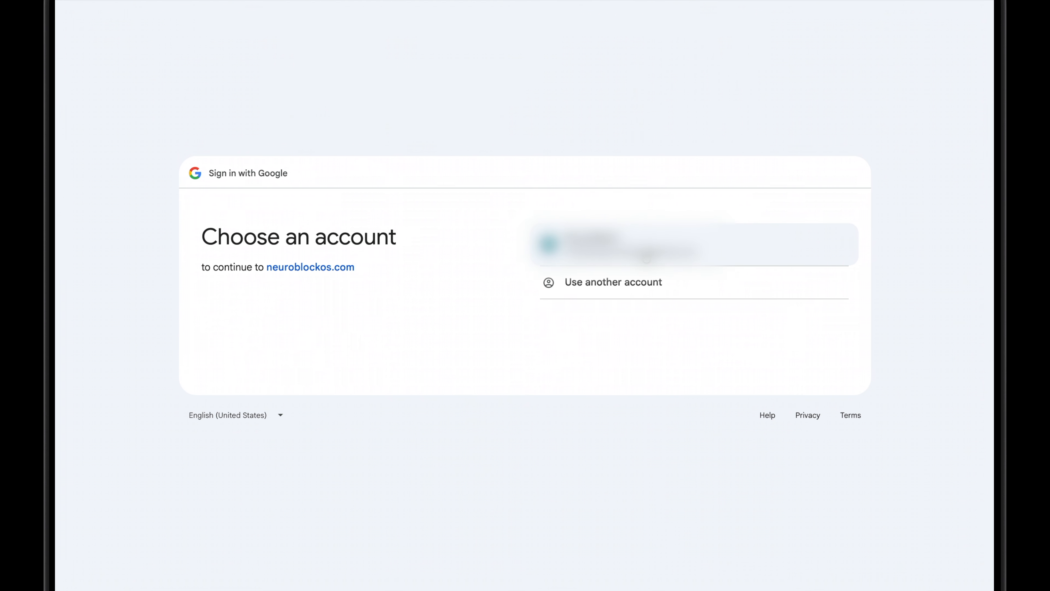
{"action": "left_click", "coordinate": [647, 257]}
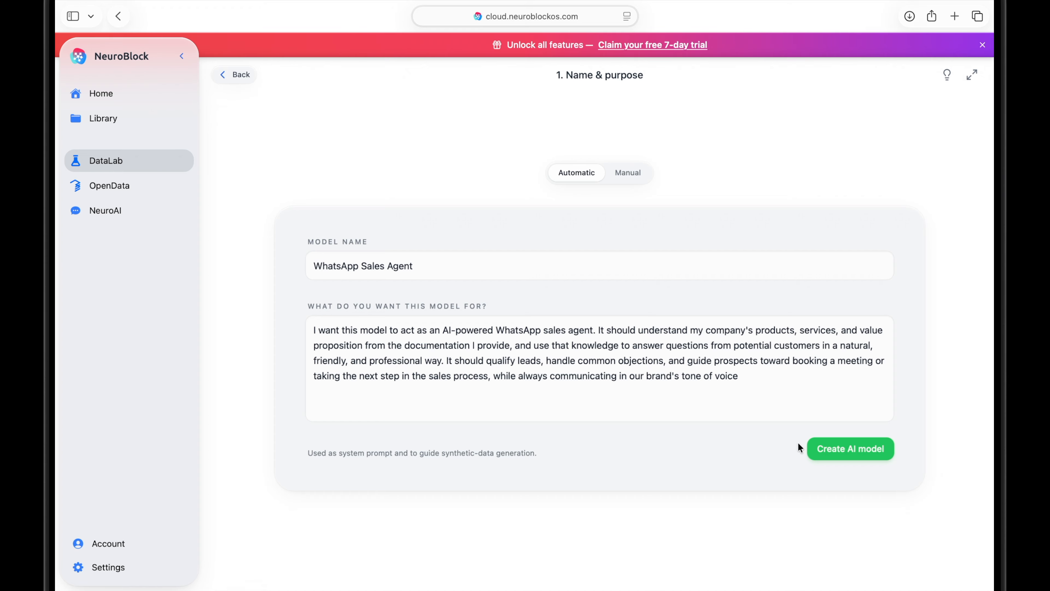
{"action": "left_click", "coordinate": [829, 455]}
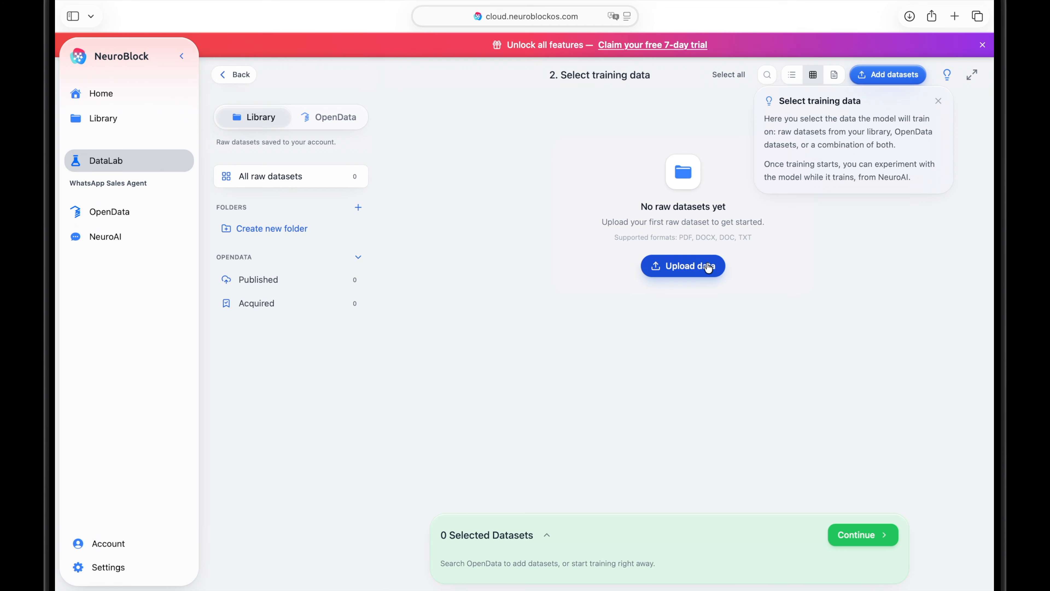
Upload NeuroBlock White paper and One-pager.pdf from the Business data folder as training data.
{"action": "left_click", "coordinate": [685, 265]}
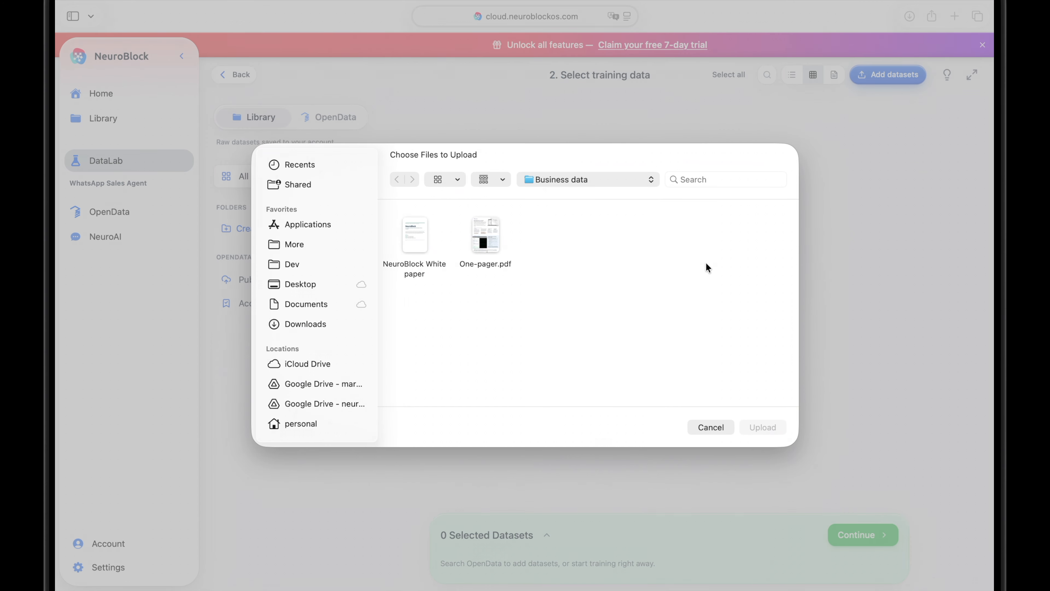
{"action": "left_click", "coordinate": [493, 229]}
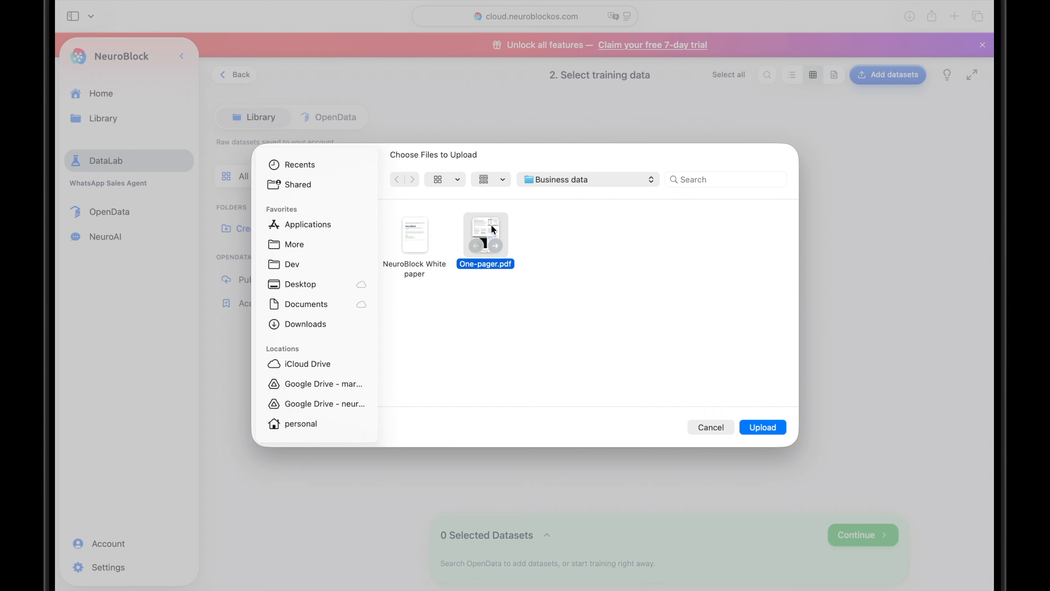
{"action": "left_click", "coordinate": [414, 239], "text": "super"}
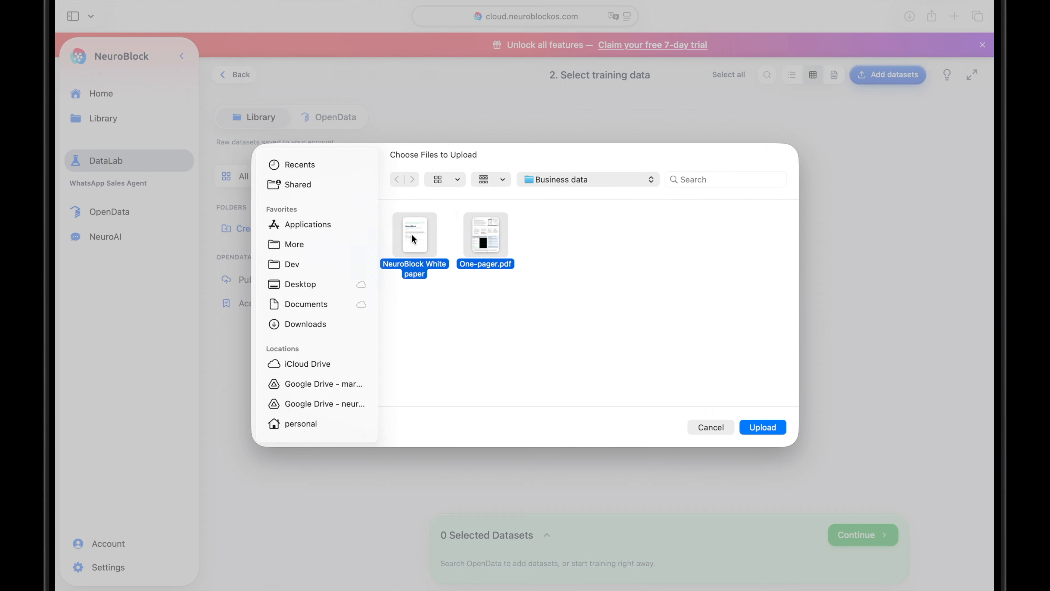
{"action": "left_click", "coordinate": [754, 427]}
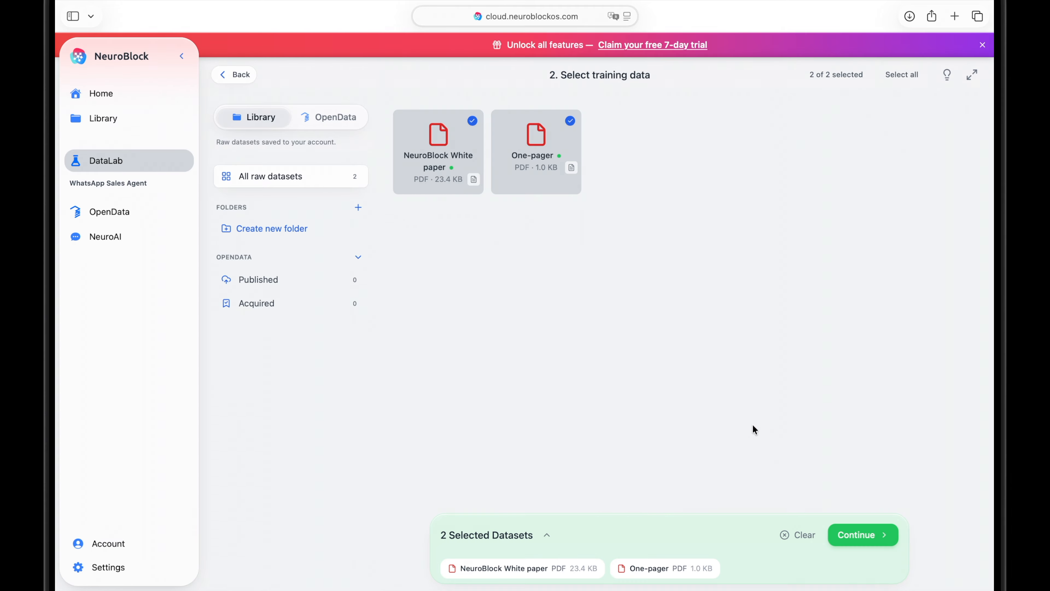
Continue with the two uploaded datasets, adding nothing from OpenData, and try to start training on the recommended NeuroAI 4B base model.
{"action": "left_click", "coordinate": [852, 535]}
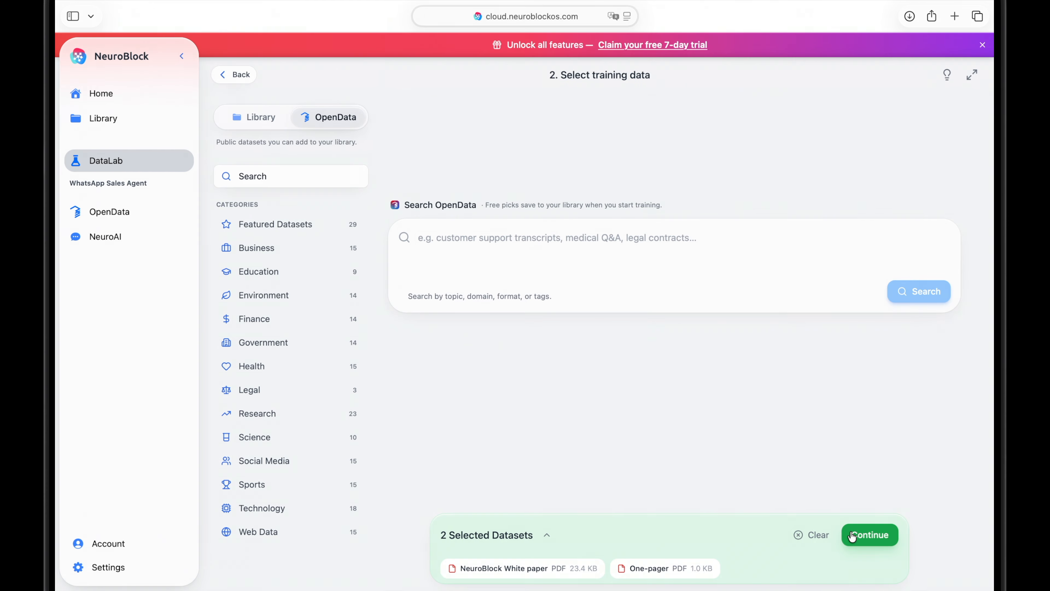
{"action": "left_click", "coordinate": [853, 536]}
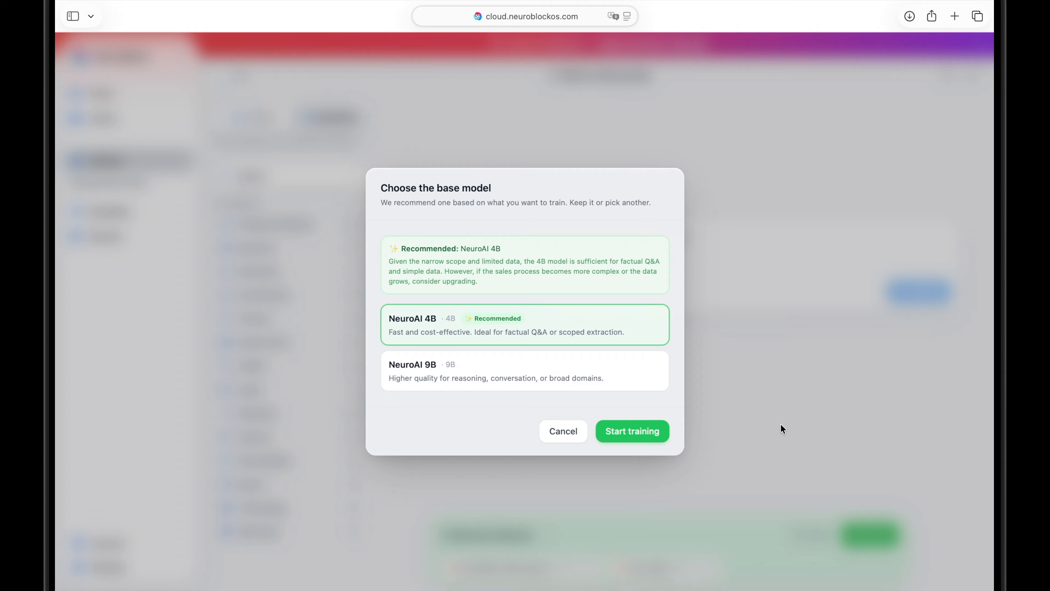
{"action": "left_click", "coordinate": [664, 436]}
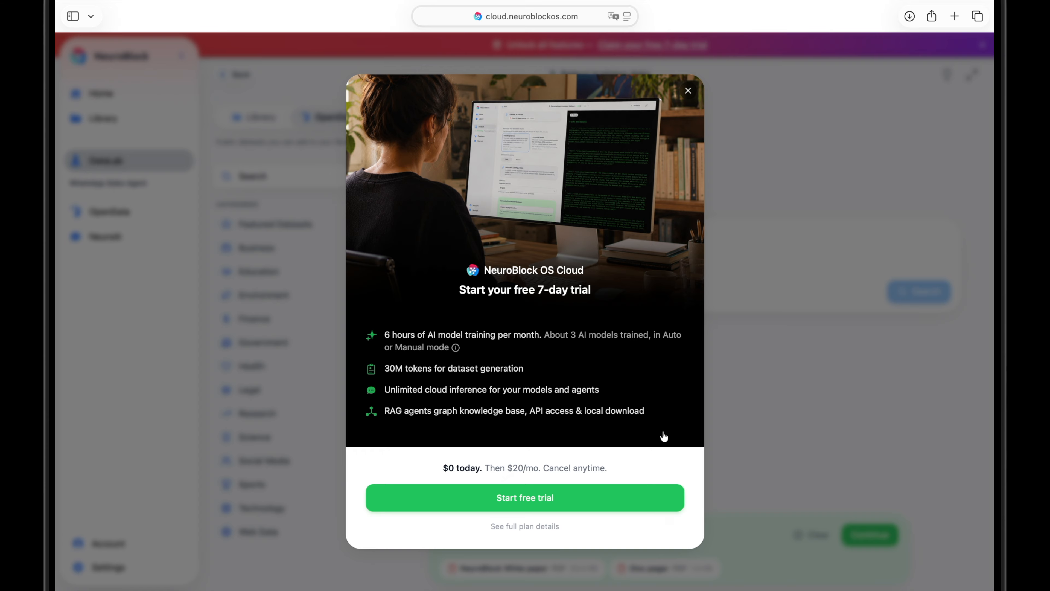
Start the free 7-day NeuroBlock OS Cloud trial and review the subscription's usage overview and payment history.
{"action": "left_click", "coordinate": [639, 496]}
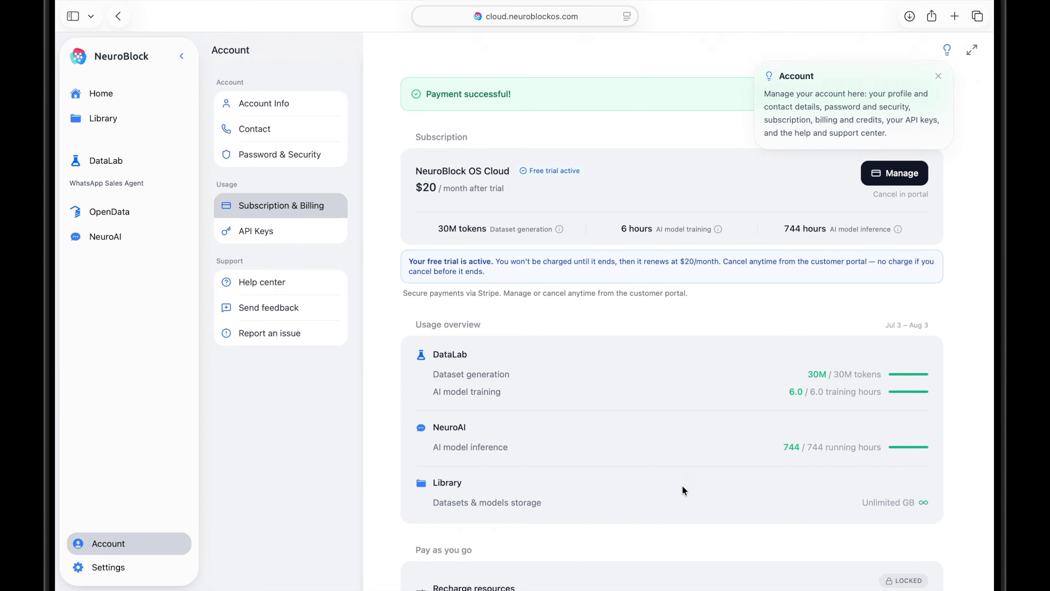
{"action": "left_click", "coordinate": [938, 77]}
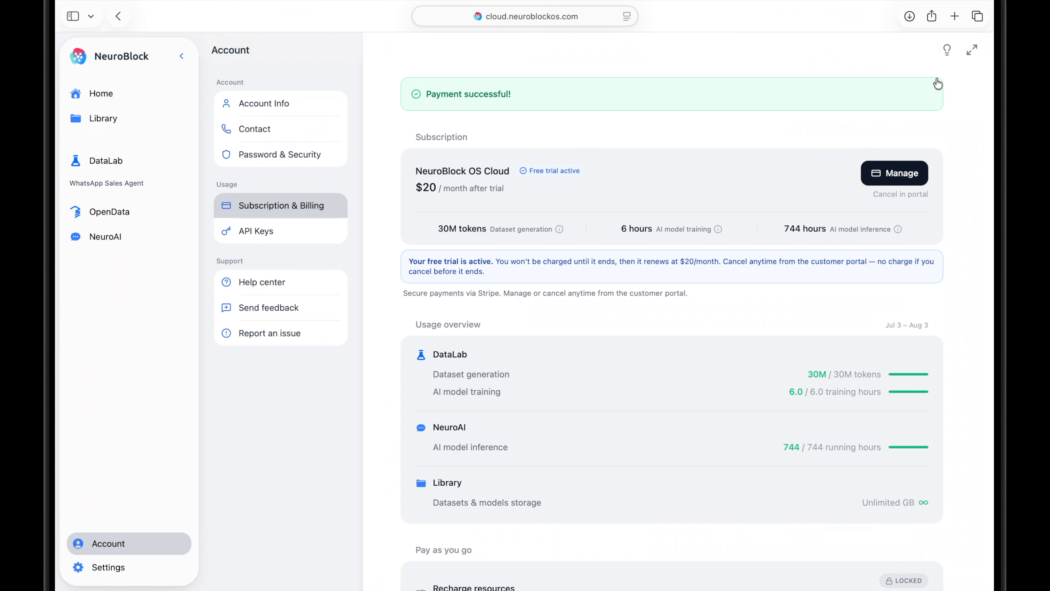
{"action": "scroll", "coordinate": [938, 83], "scroll_direction": "down", "scroll_amount": 5}
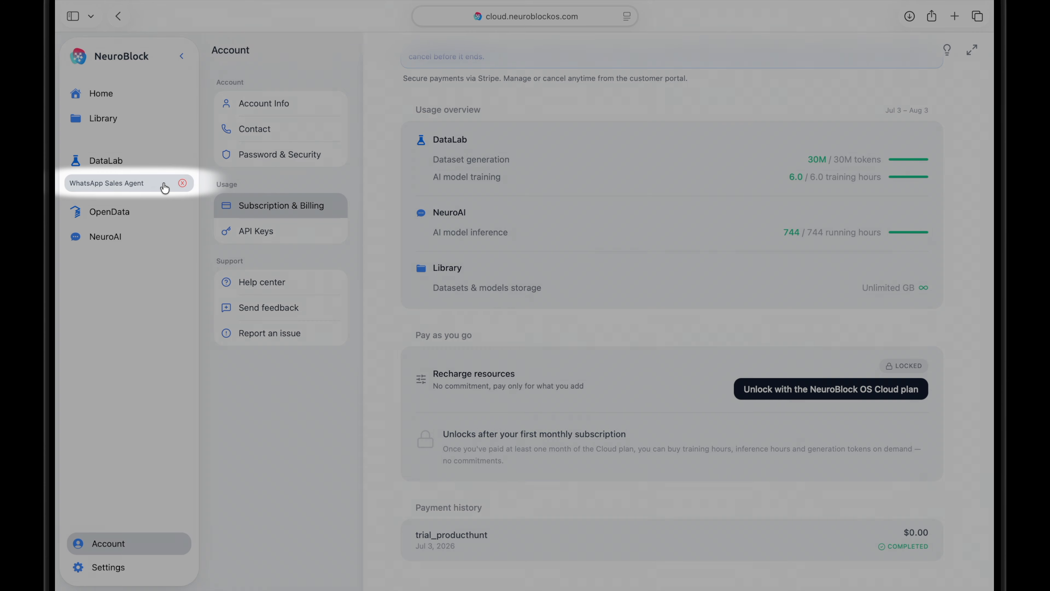
Return to the WhatsApp Sales Agent process and start its training with the two selected datasets.
{"action": "left_click", "coordinate": [165, 188]}
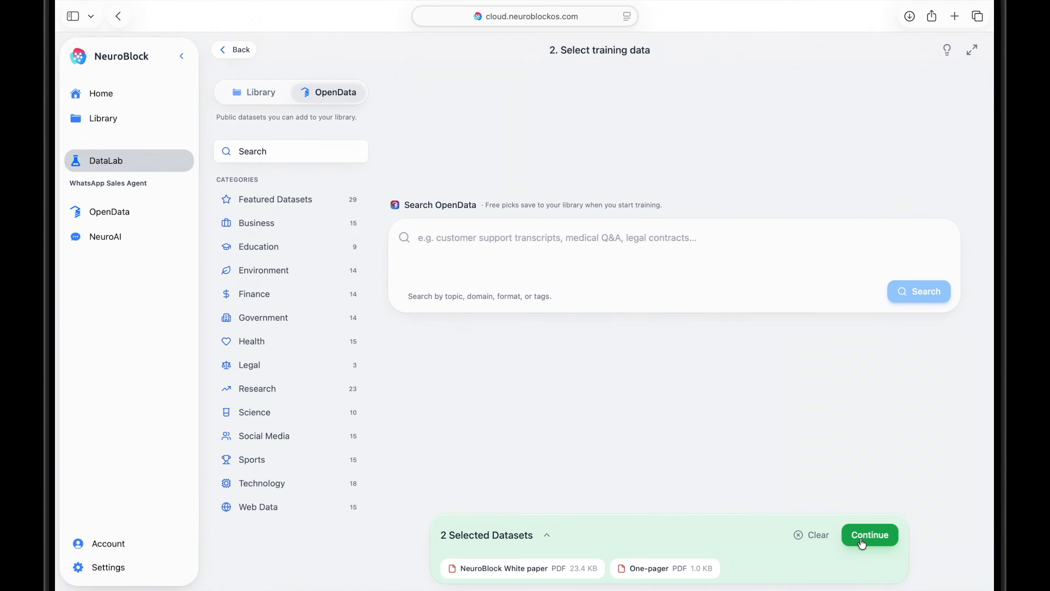
{"action": "left_click", "coordinate": [863, 540]}
{"action": "left_click", "coordinate": [631, 439]}
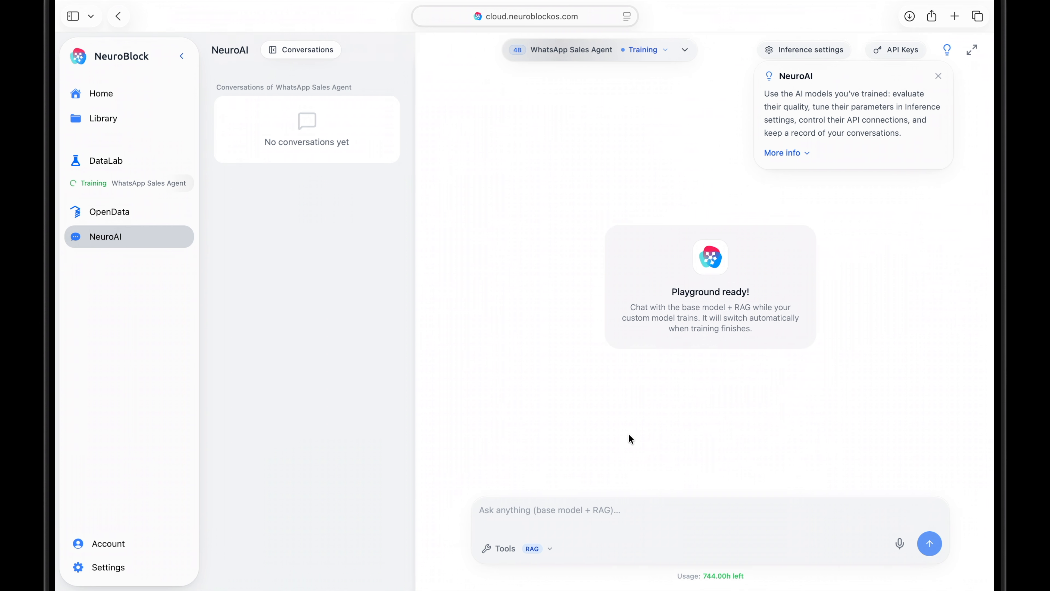
Dismiss the NeuroAI tip and ask WhatsApp Sales Agent "What is included in your subscription plans?" in the playground.
{"action": "left_click", "coordinate": [939, 76]}
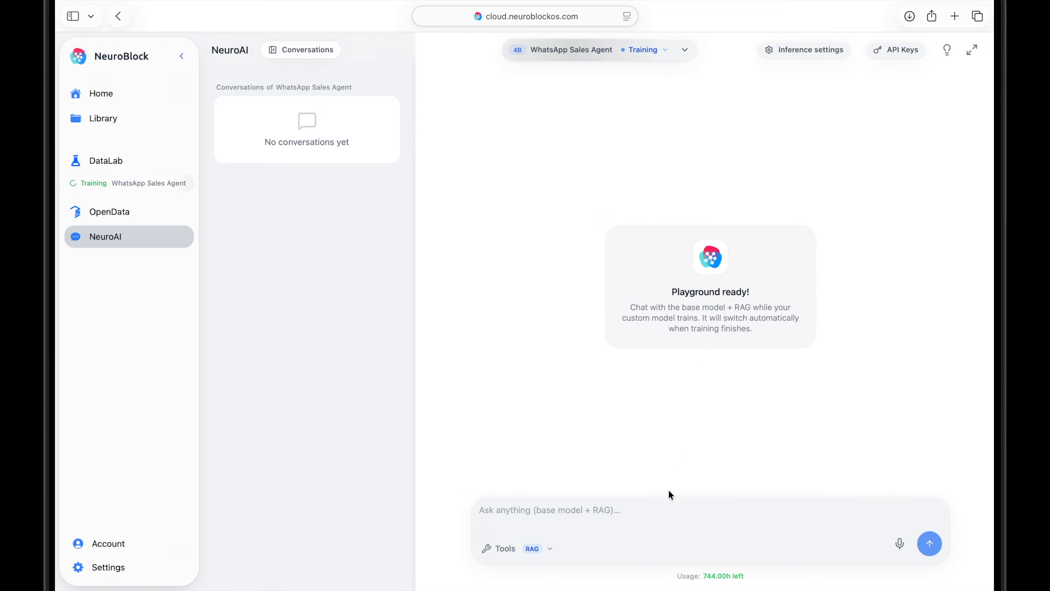
{"action": "left_click", "coordinate": [668, 510]}
{"action": "type", "text": "What"}
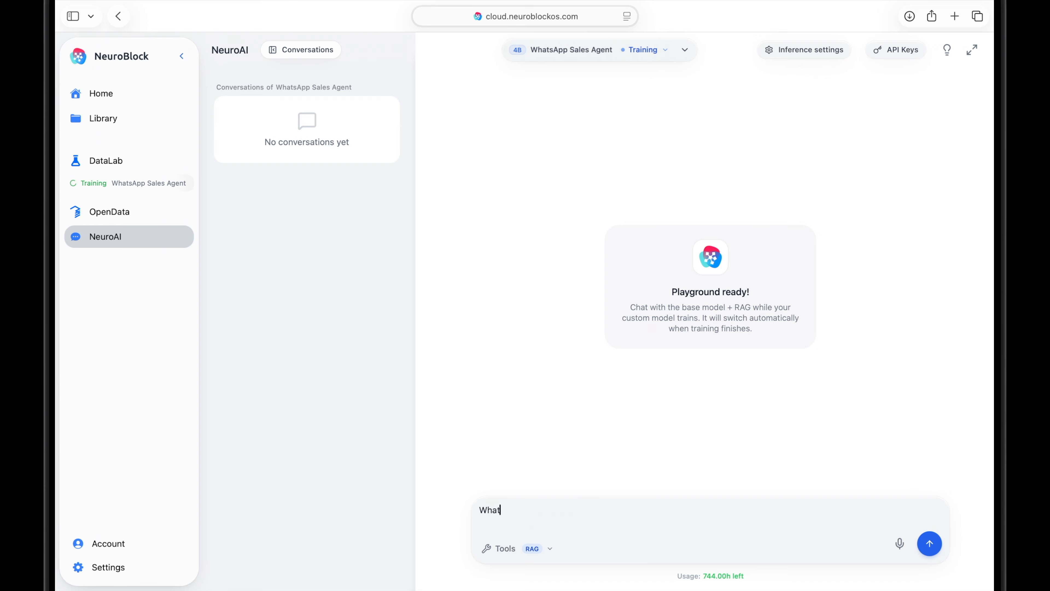
{"action": "type", "text": " is included in your subscription plans?"}
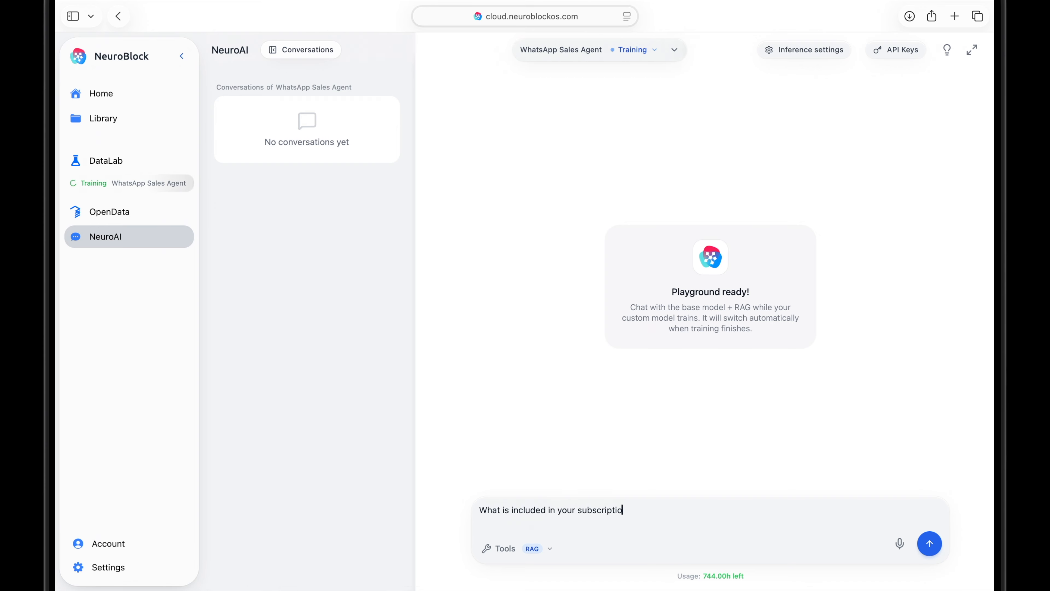
{"action": "left_click", "coordinate": [927, 538]}
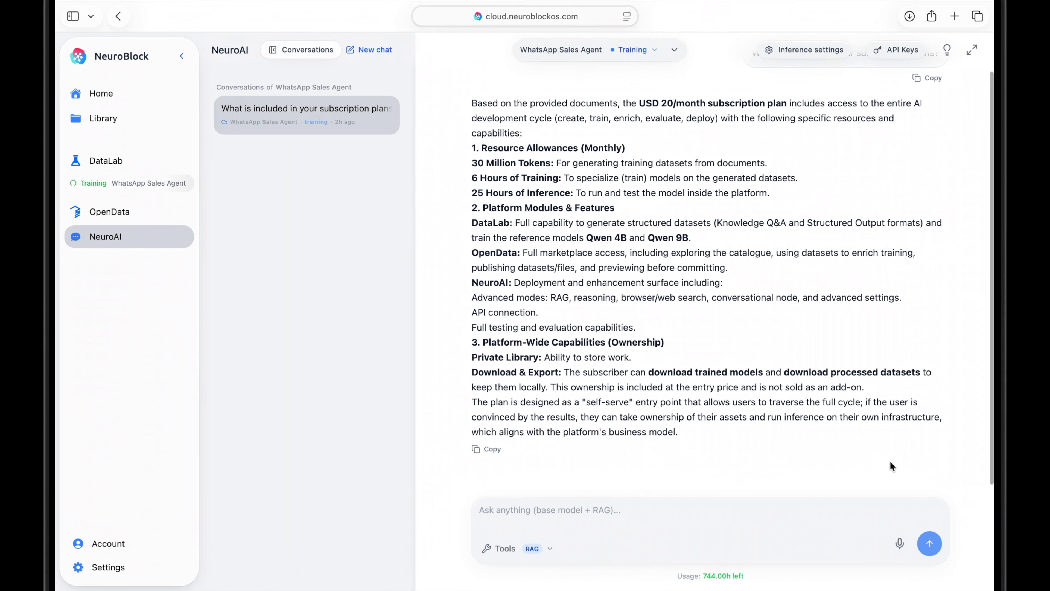
Check the training pipeline progress of WhatsApp Sales Agent and close the progress details.
{"action": "left_click", "coordinate": [636, 53]}
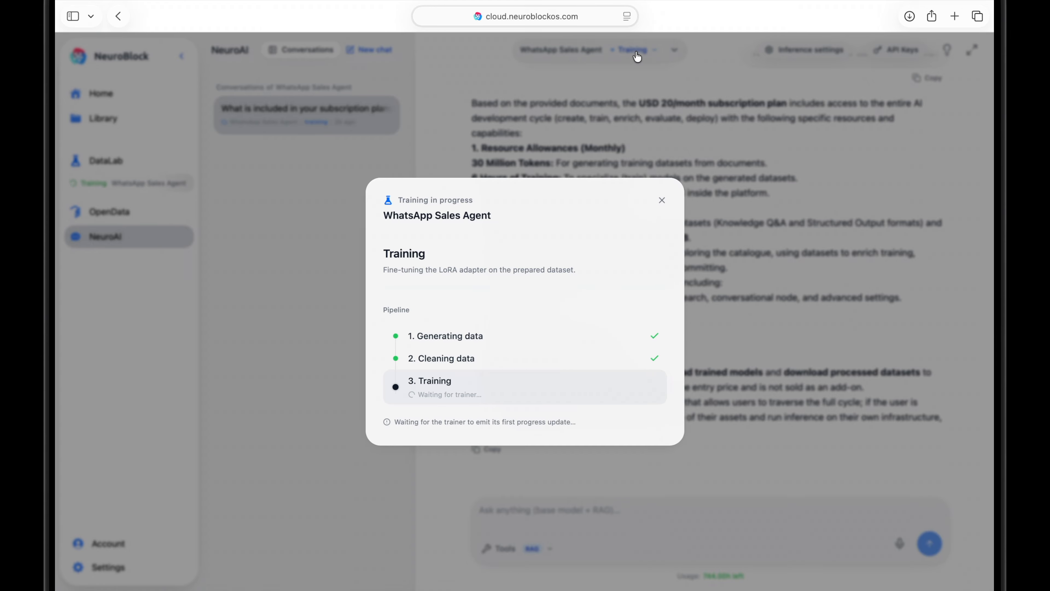
{"action": "left_click", "coordinate": [662, 201]}
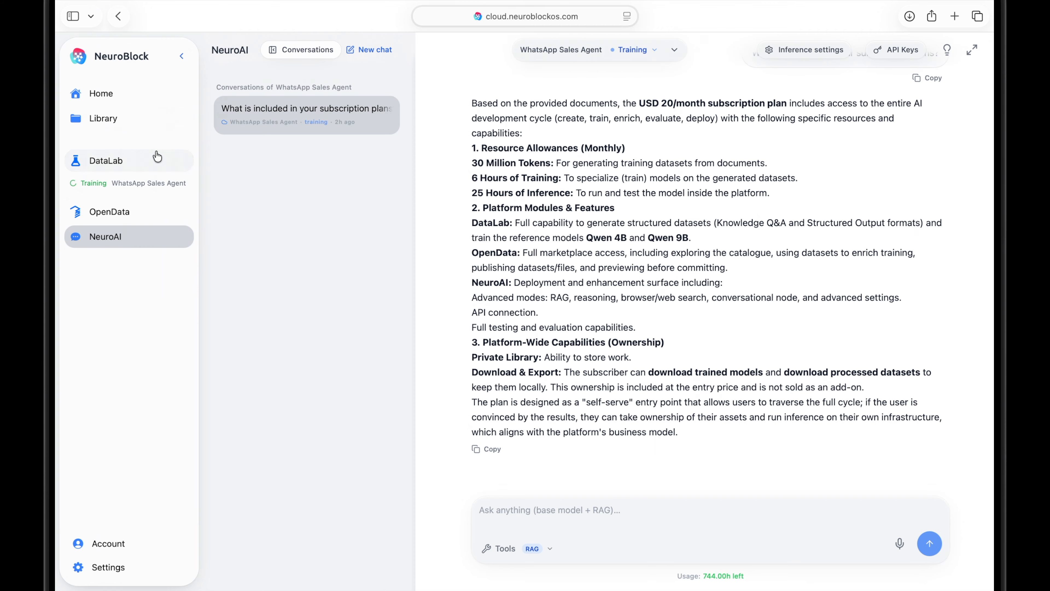
Start a new DataLab process in Manual mode.
{"action": "left_click", "coordinate": [155, 167]}
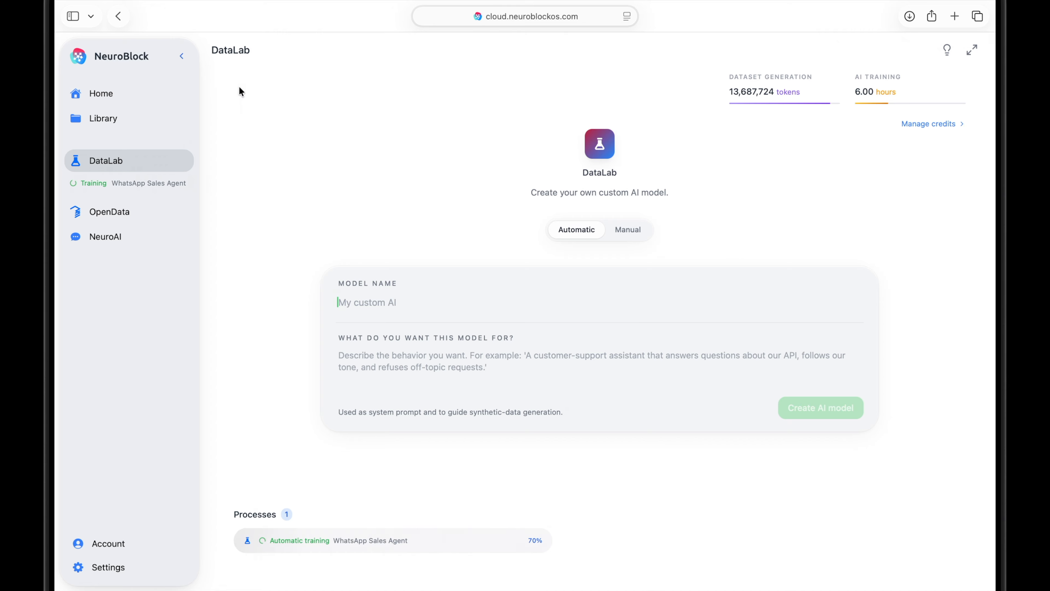
{"action": "left_click", "coordinate": [626, 229]}
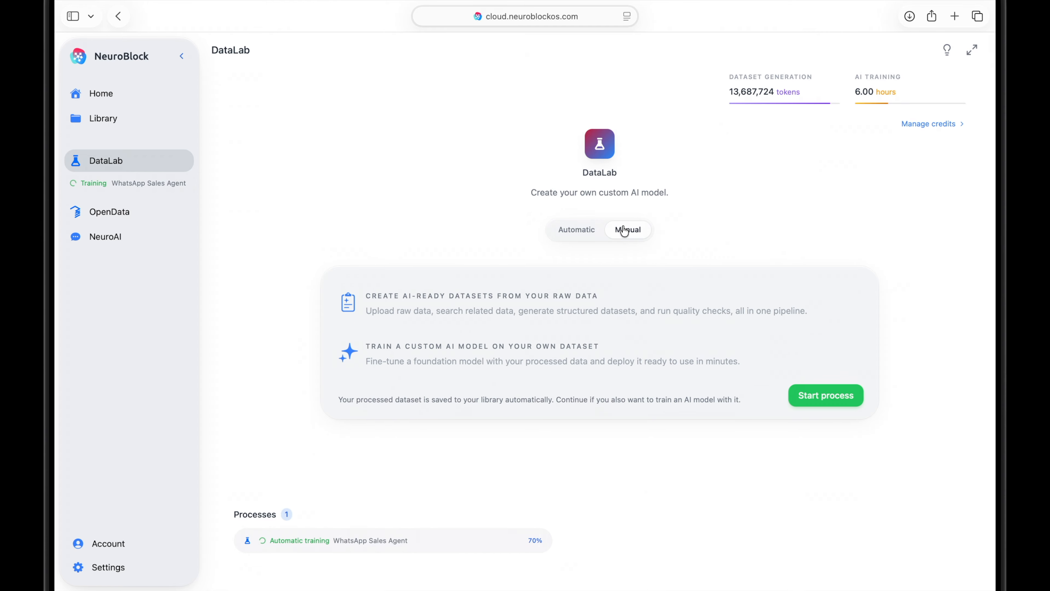
{"action": "left_click", "coordinate": [827, 398]}
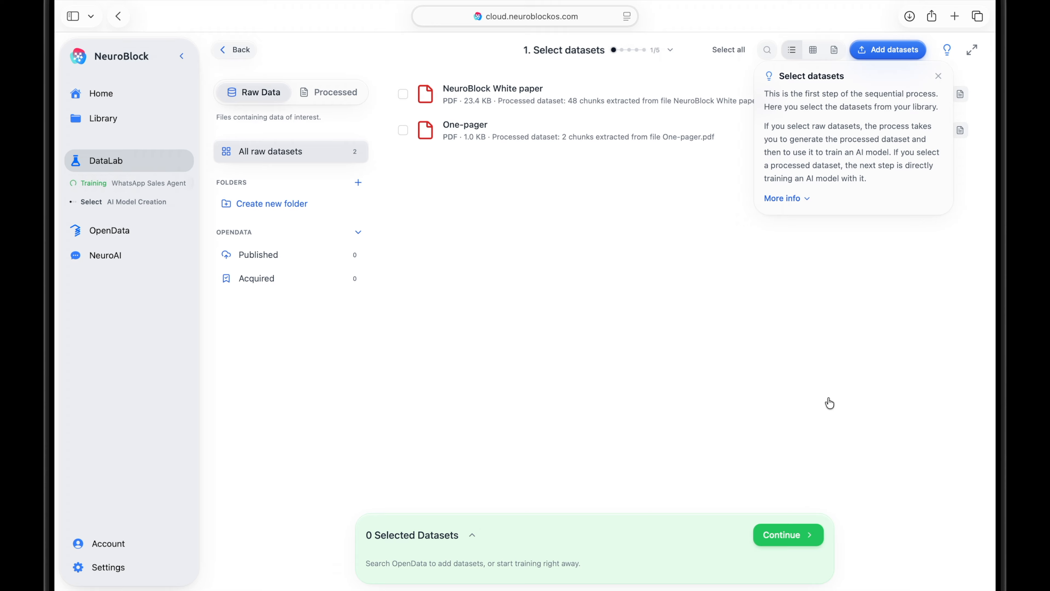
Dismiss the dataset tip and upload Support data.pdf from the Support Manual folder as a raw dataset.
{"action": "left_click", "coordinate": [940, 80]}
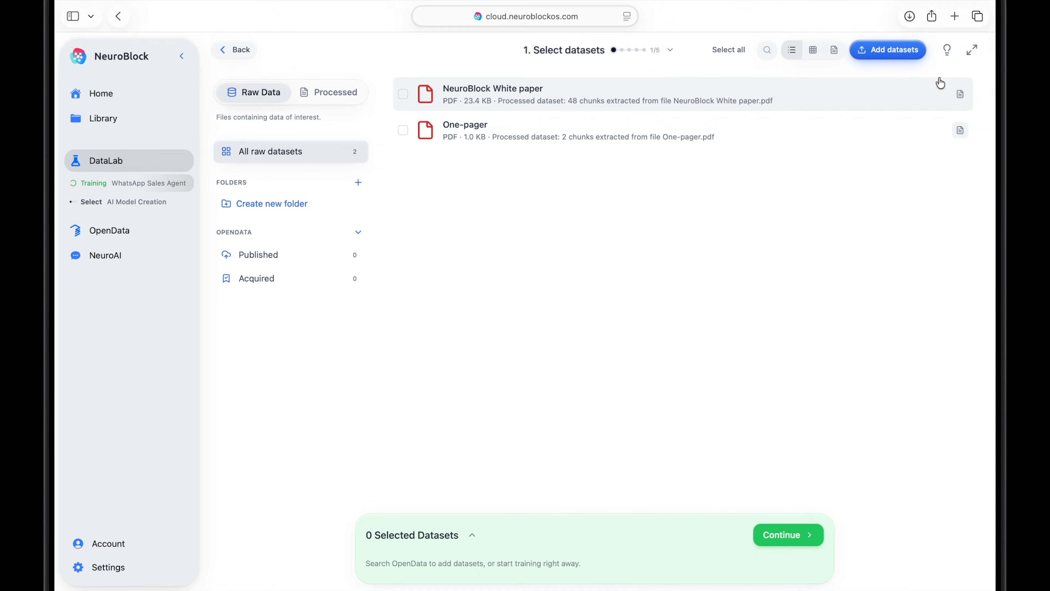
{"action": "left_click", "coordinate": [907, 51]}
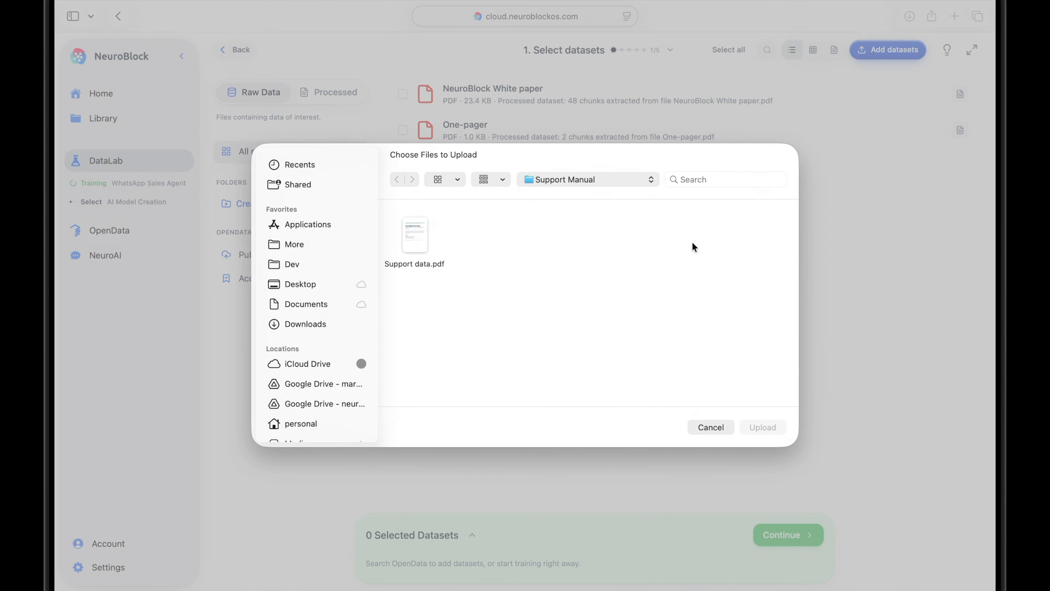
{"action": "left_click", "coordinate": [421, 234]}
{"action": "left_click", "coordinate": [767, 429]}
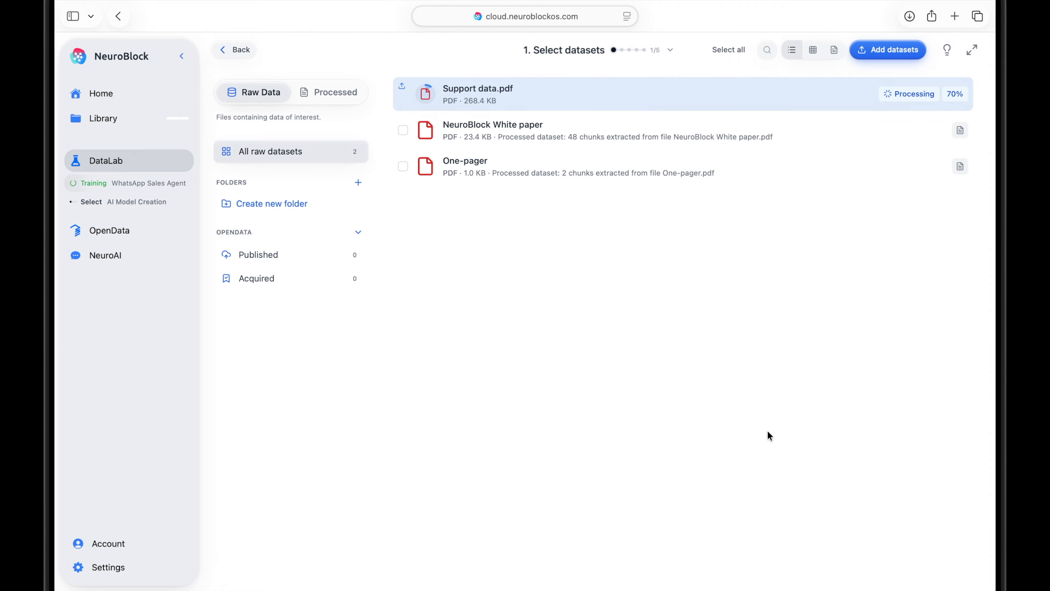
Select the Support data and One-pager datasets and continue to the enrichment stage with them.
{"action": "left_click", "coordinate": [606, 89]}
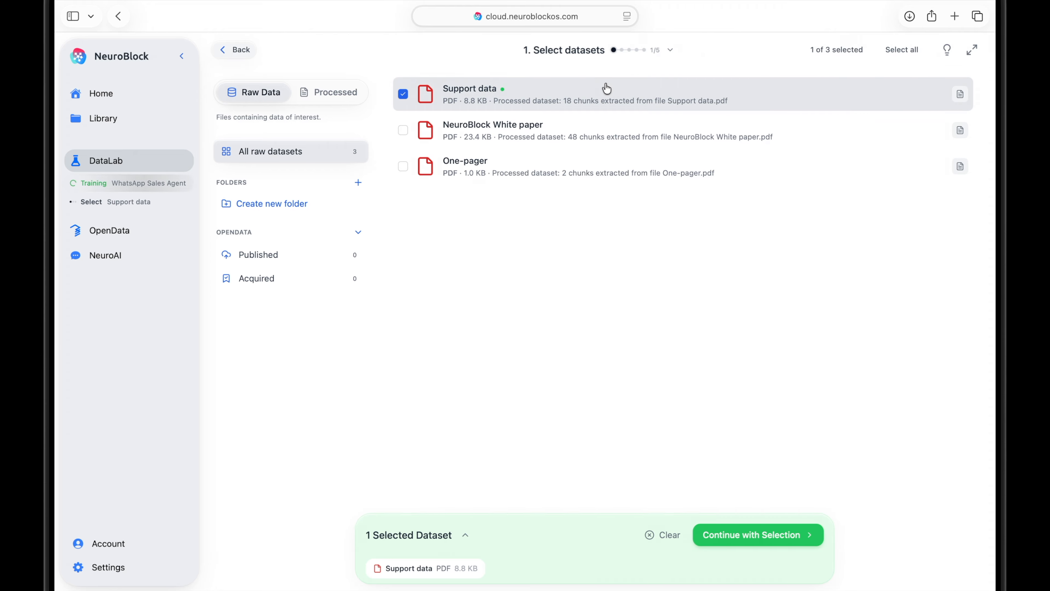
{"action": "left_click", "coordinate": [538, 169]}
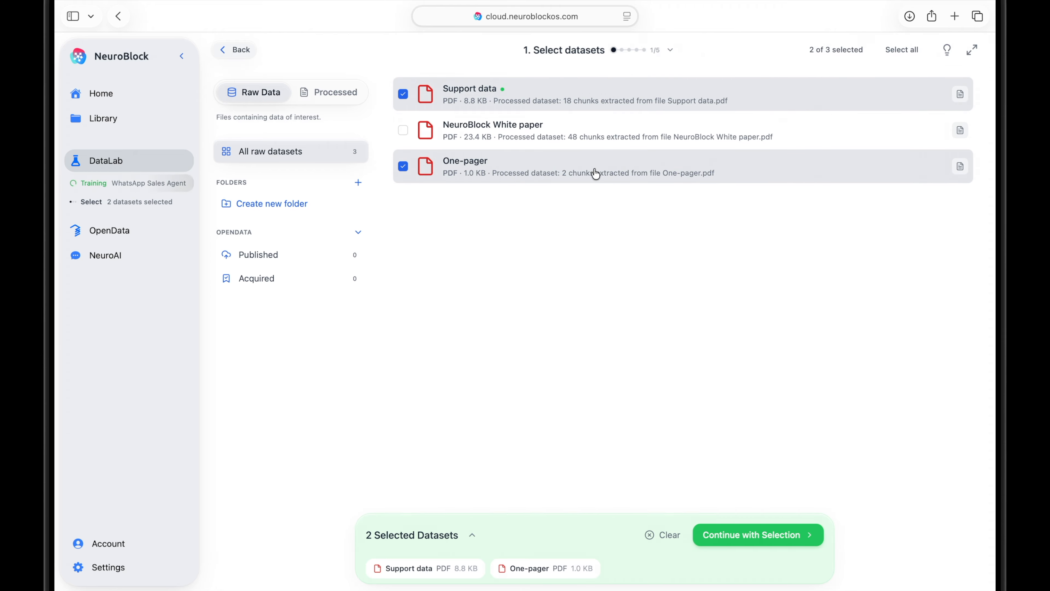
{"action": "left_click", "coordinate": [708, 541]}
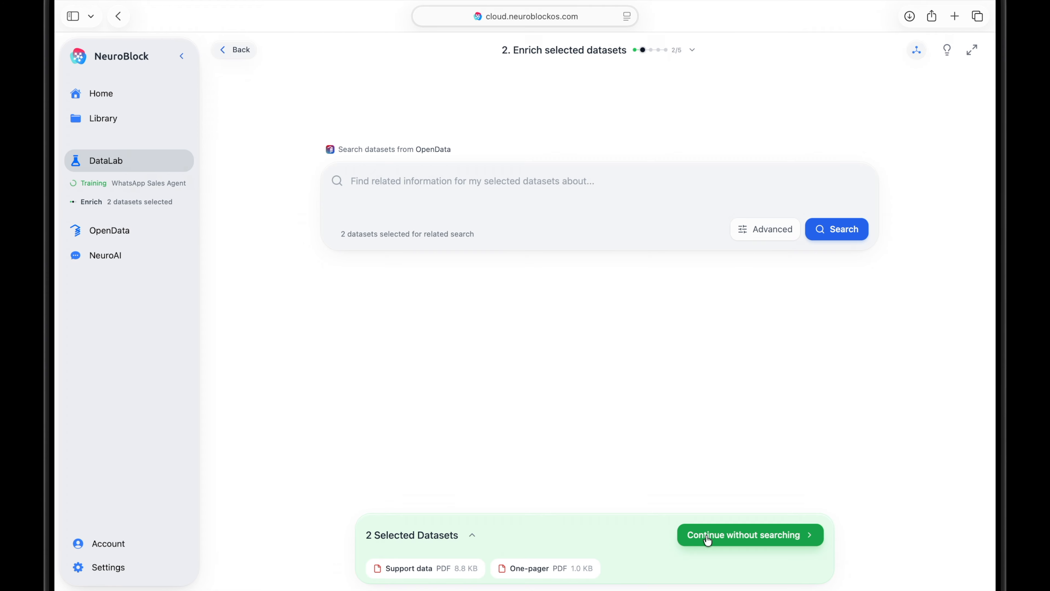
Continue to processed dataset generation without searching OpenData, and dismiss the explanatory tip.
{"action": "left_click", "coordinate": [708, 540]}
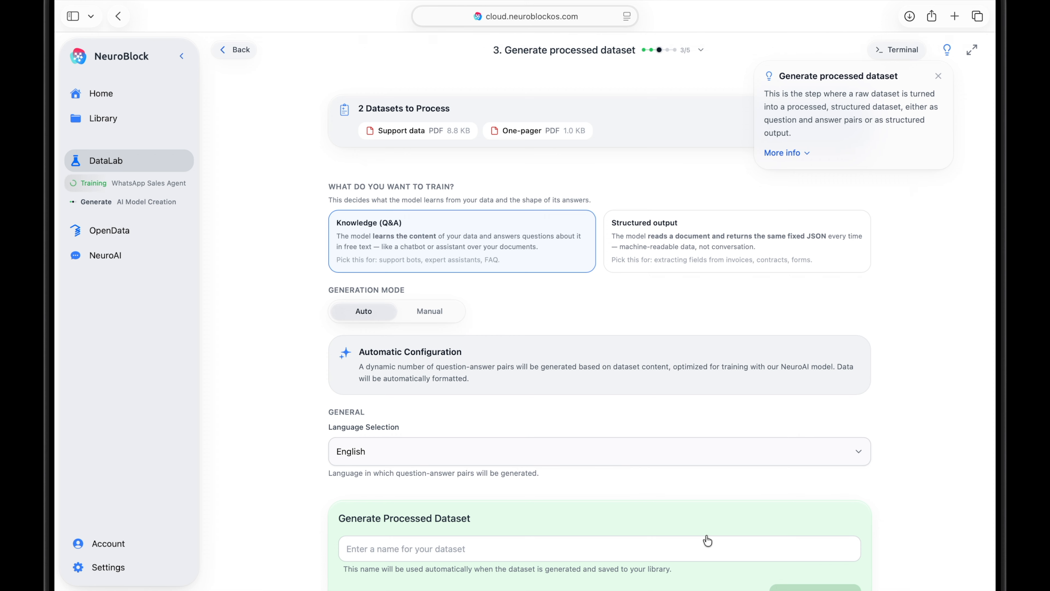
{"action": "left_click", "coordinate": [938, 77]}
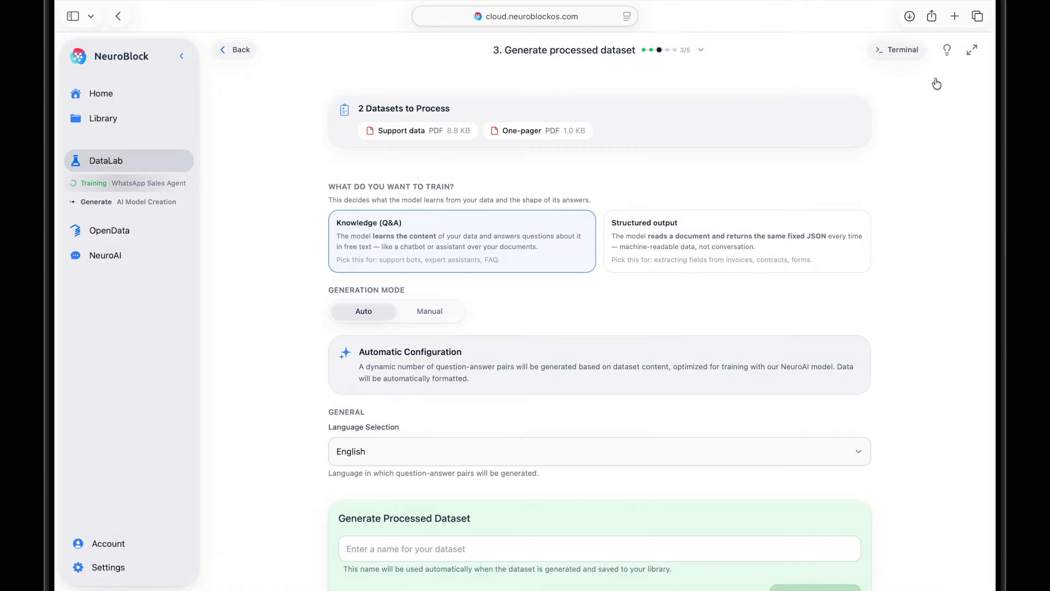
Compare the Structured output option with Knowledge (Q&A) in Auto mode, and browse the generation languages while keeping English.
{"action": "left_click", "coordinate": [825, 244]}
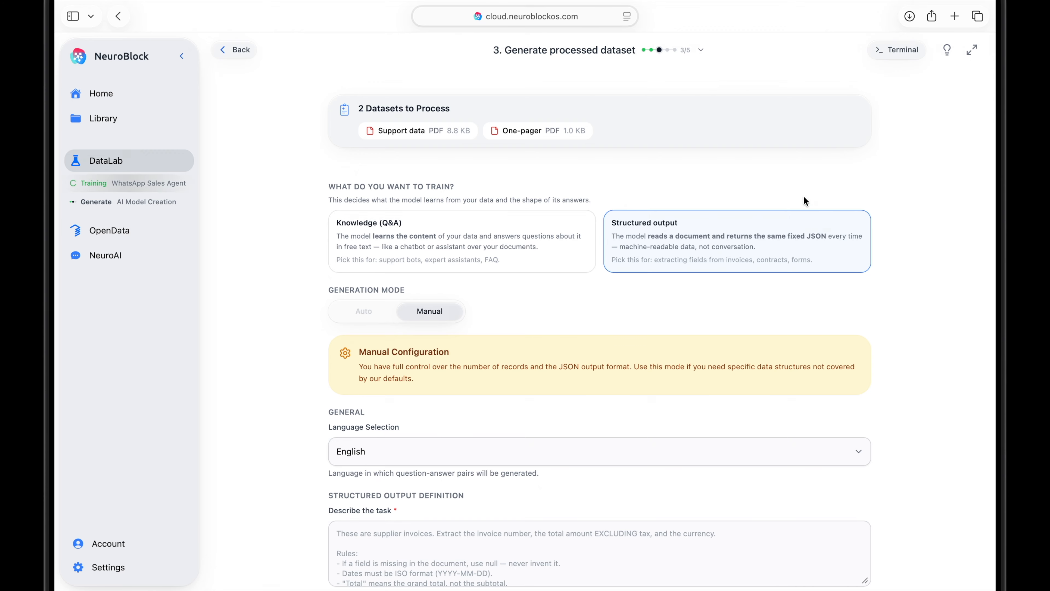
{"action": "left_click", "coordinate": [541, 234]}
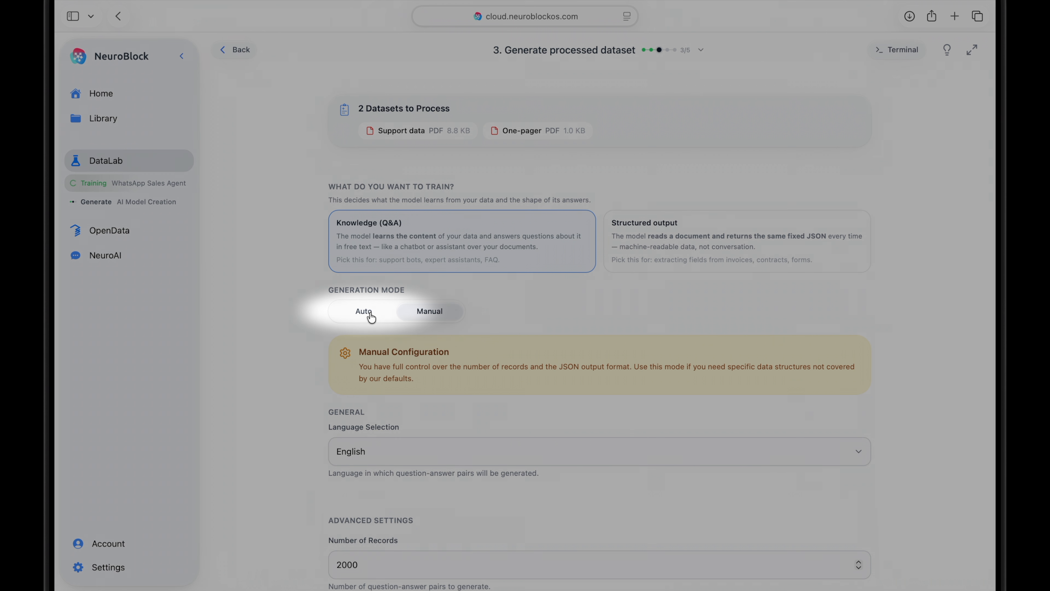
{"action": "left_click", "coordinate": [366, 313]}
{"action": "scroll", "coordinate": [372, 318], "scroll_direction": "down", "scroll_amount": 2}
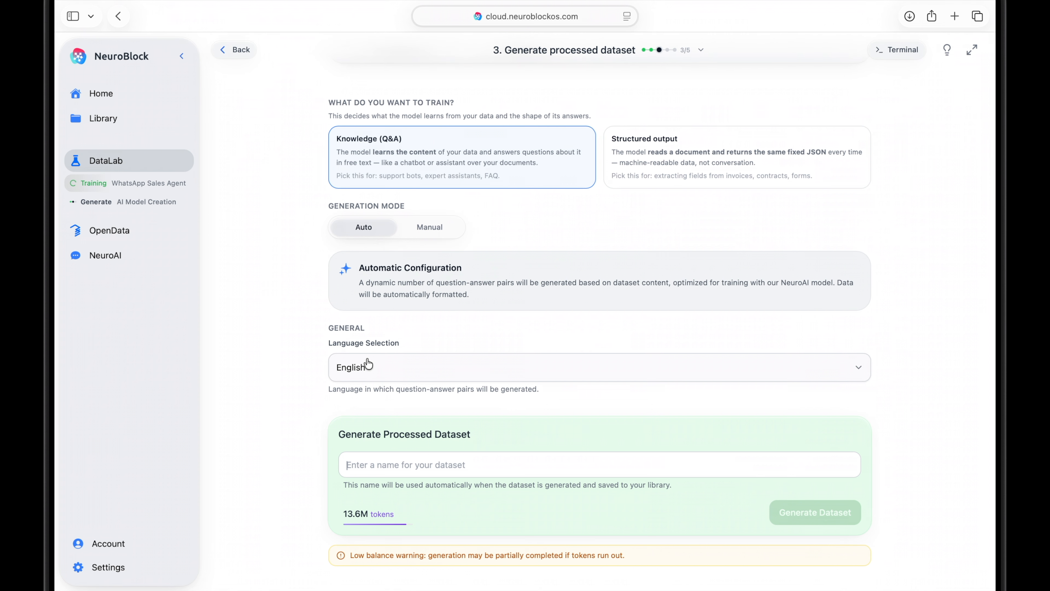
{"action": "left_click", "coordinate": [368, 364]}
{"action": "scroll", "coordinate": [365, 435], "scroll_direction": "down", "scroll_amount": 10}
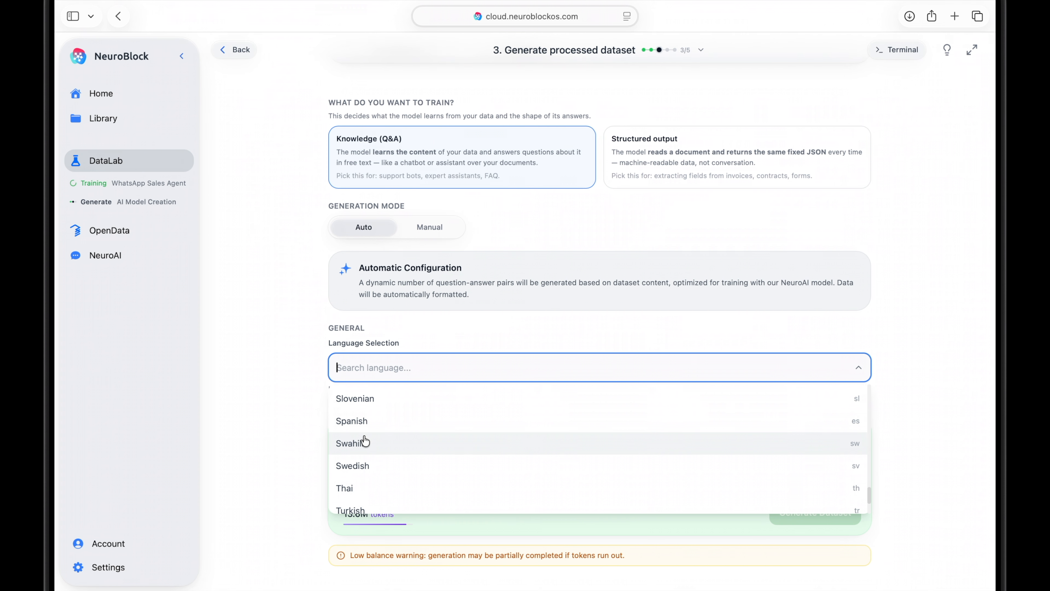
{"action": "left_click", "coordinate": [306, 431]}
Name the processed dataset Customer Support Training Dataset and generate it.
{"action": "left_click", "coordinate": [379, 465]}
{"action": "type", "text": "Customer Support Trainin"}
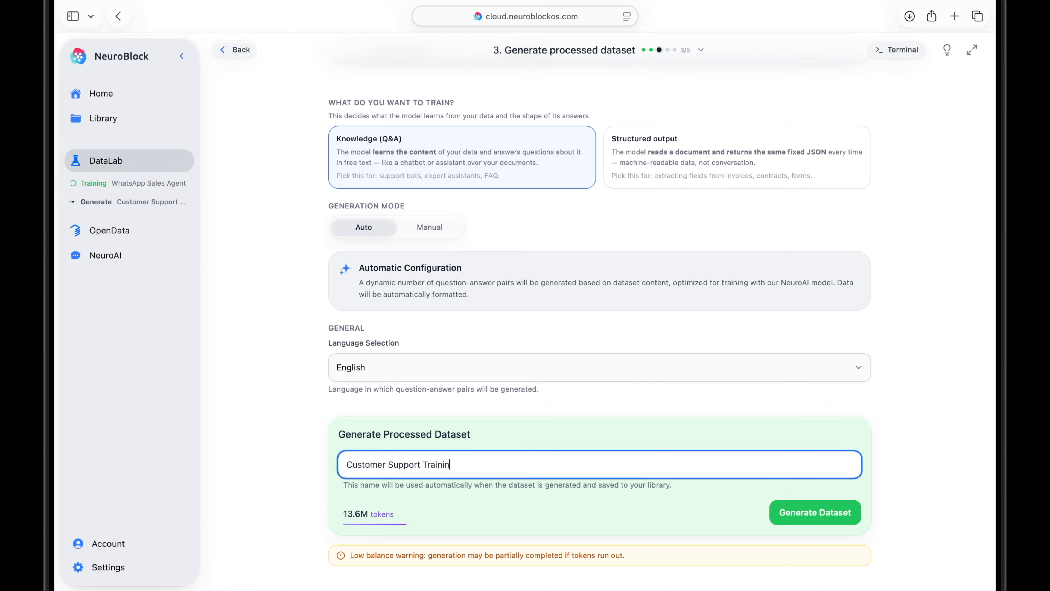
{"action": "left_click", "coordinate": [564, 449]}
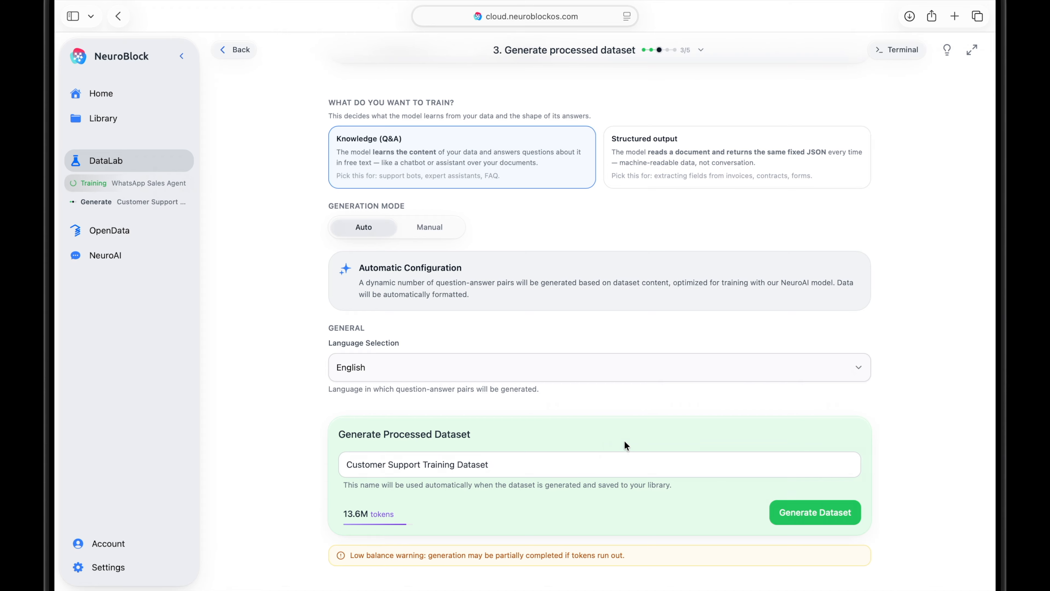
{"action": "left_click", "coordinate": [795, 515]}
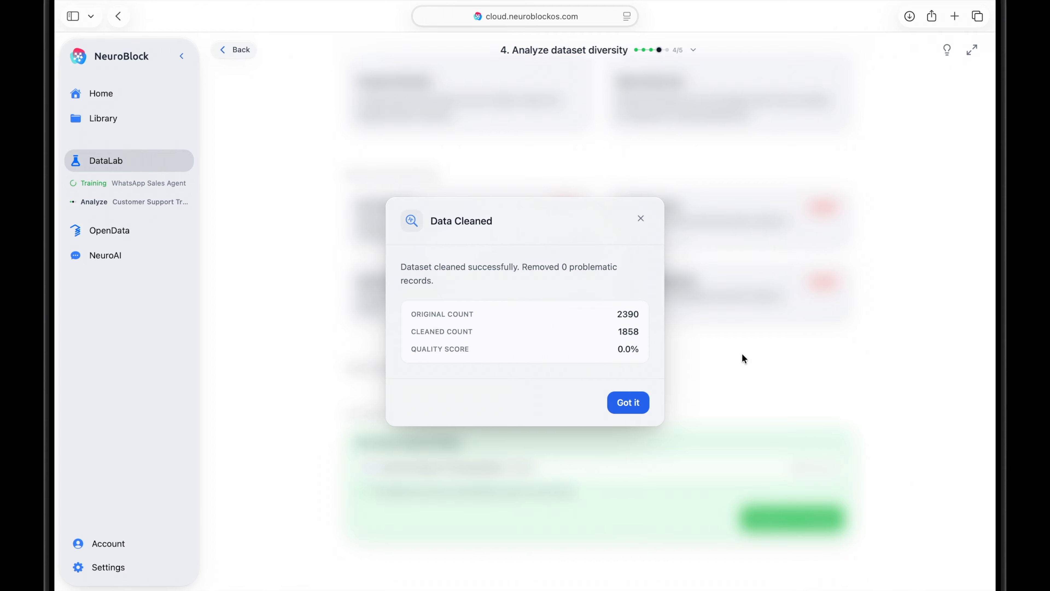
Close the data cleaning summary and continue to the training stage with the processed dataset.
{"action": "left_click", "coordinate": [637, 402]}
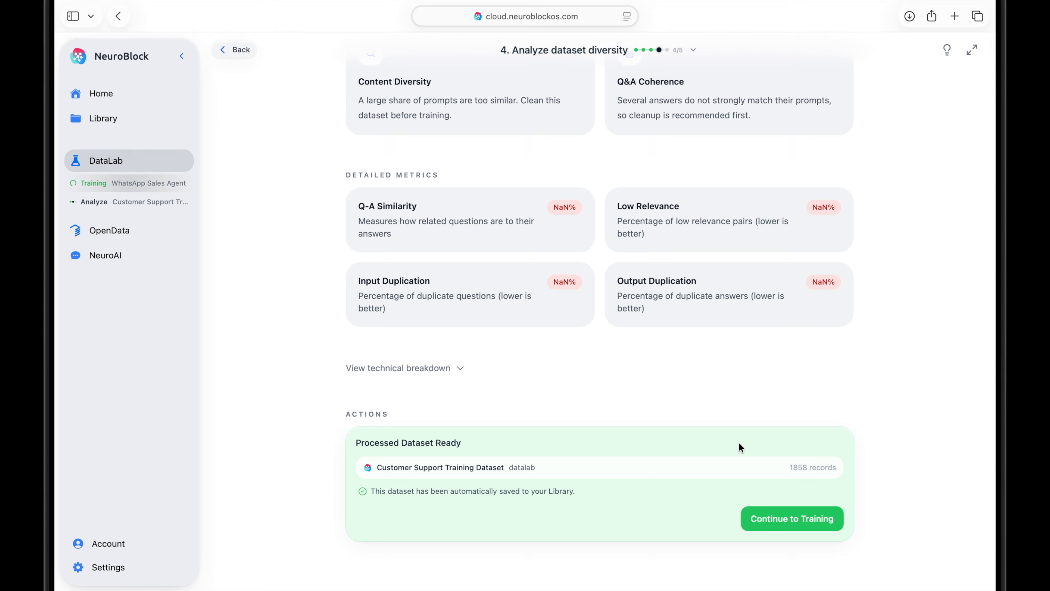
{"action": "left_click", "coordinate": [752, 522]}
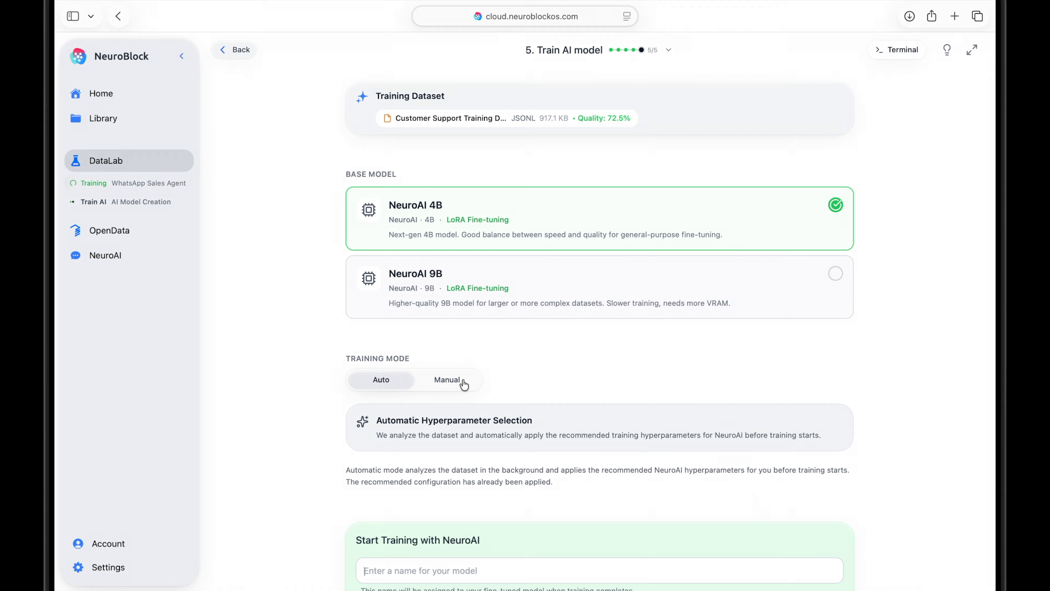
Review the manual training parameters, LoRA parameters and target modules, and return the training mode to Auto.
{"action": "left_click", "coordinate": [447, 379]}
{"action": "scroll", "coordinate": [464, 385], "scroll_direction": "down", "scroll_amount": 5}
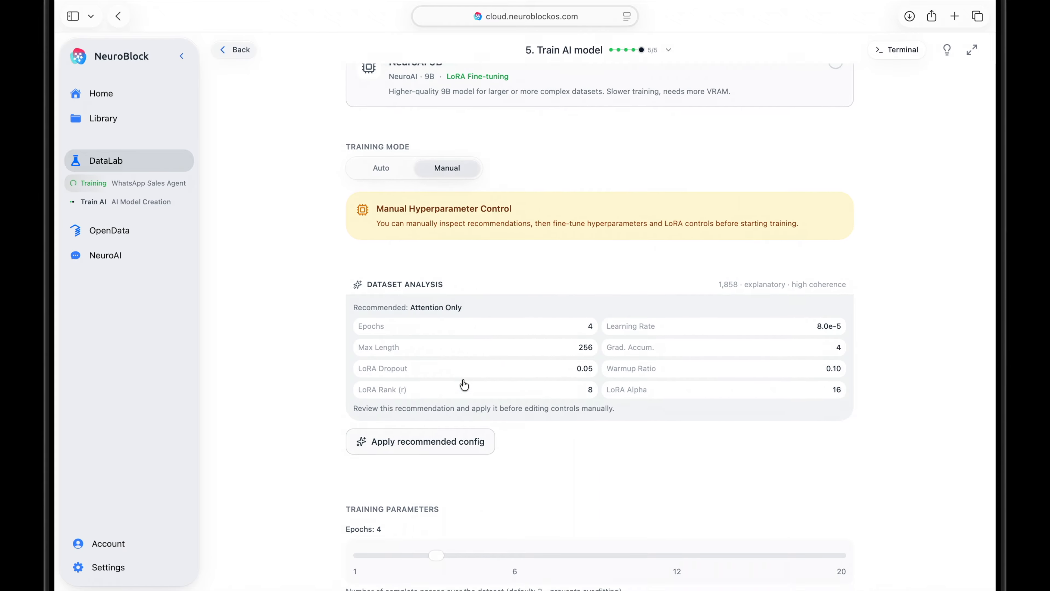
{"action": "scroll", "coordinate": [464, 383], "scroll_direction": "down", "scroll_amount": 10}
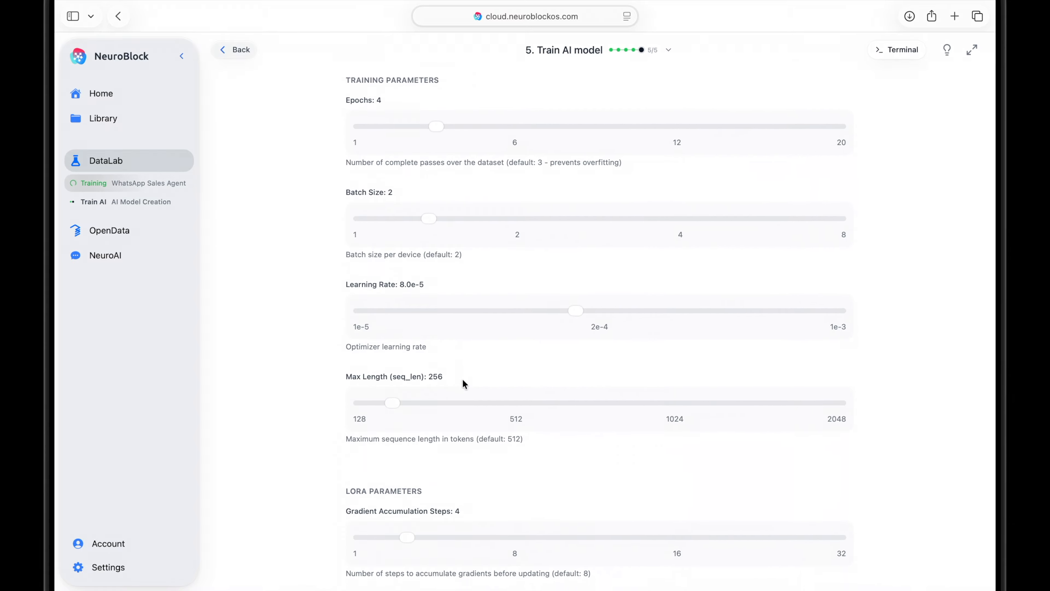
{"action": "scroll", "coordinate": [464, 384], "scroll_direction": "down", "scroll_amount": 10}
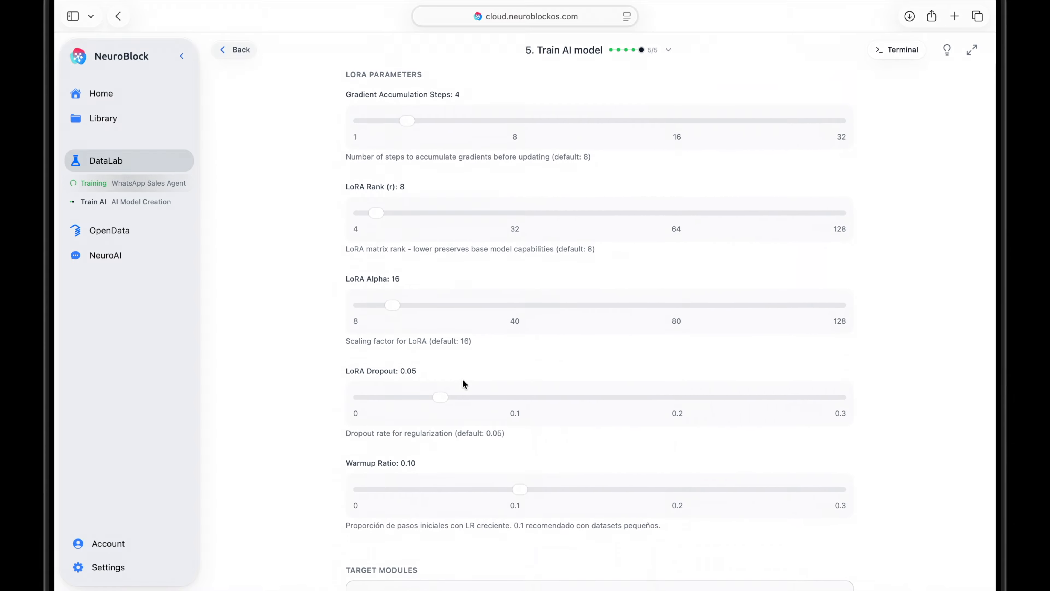
{"action": "scroll", "coordinate": [463, 380], "scroll_direction": "down", "scroll_amount": 7}
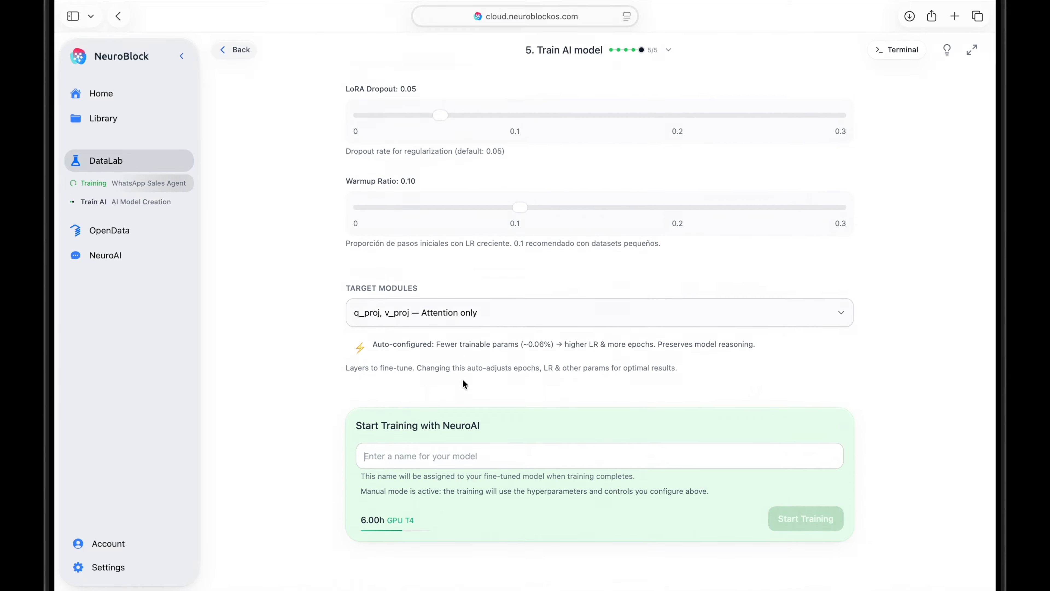
{"action": "scroll", "coordinate": [463, 379], "scroll_direction": "up", "scroll_amount": 20}
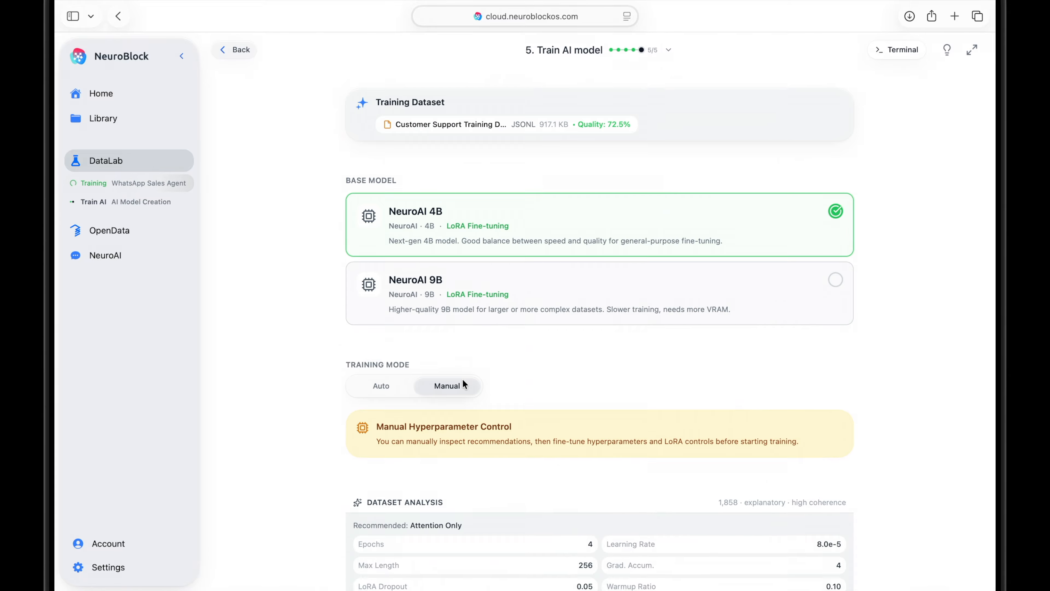
{"action": "left_click", "coordinate": [379, 383]}
Name the model Customer Support Agent and start its training on NeuroAI 4B in Auto mode.
{"action": "scroll", "coordinate": [379, 387], "scroll_direction": "down", "scroll_amount": 5}
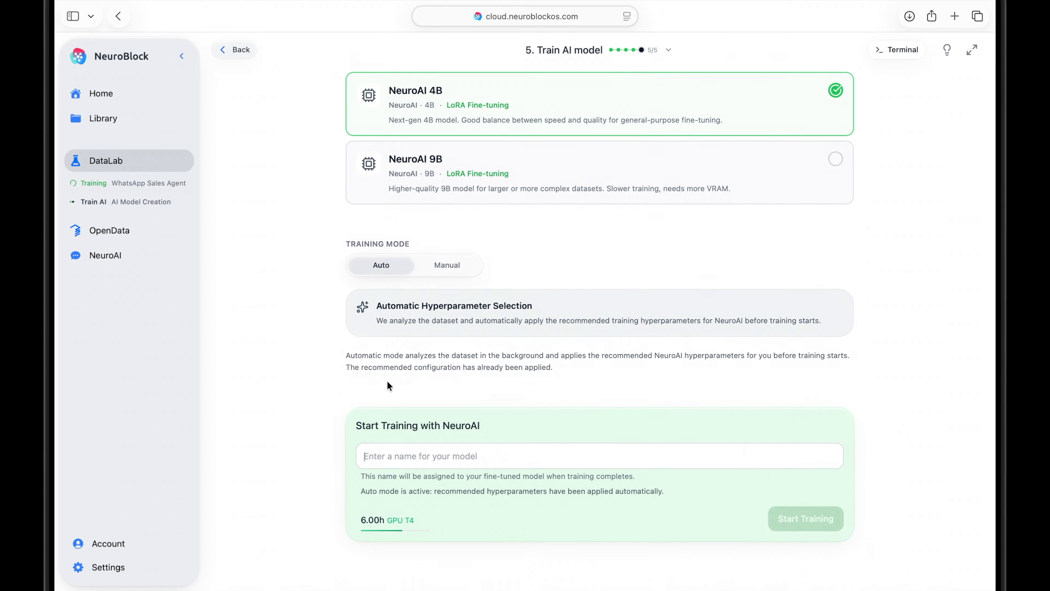
{"action": "left_click", "coordinate": [406, 454]}
{"action": "type", "text": "Cus"}
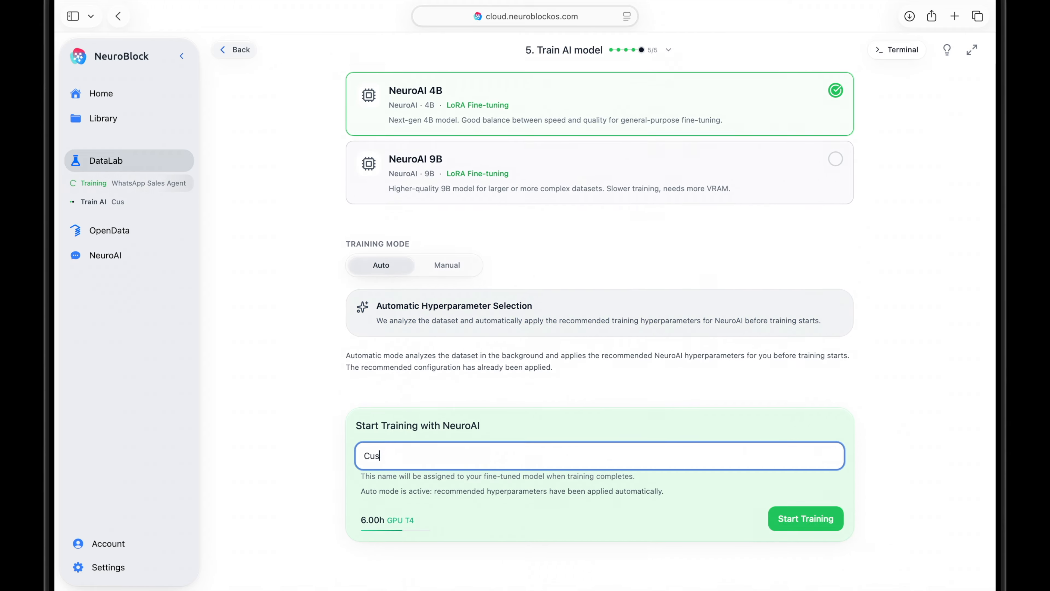
{"action": "type", "text": "tomer Support Agent"}
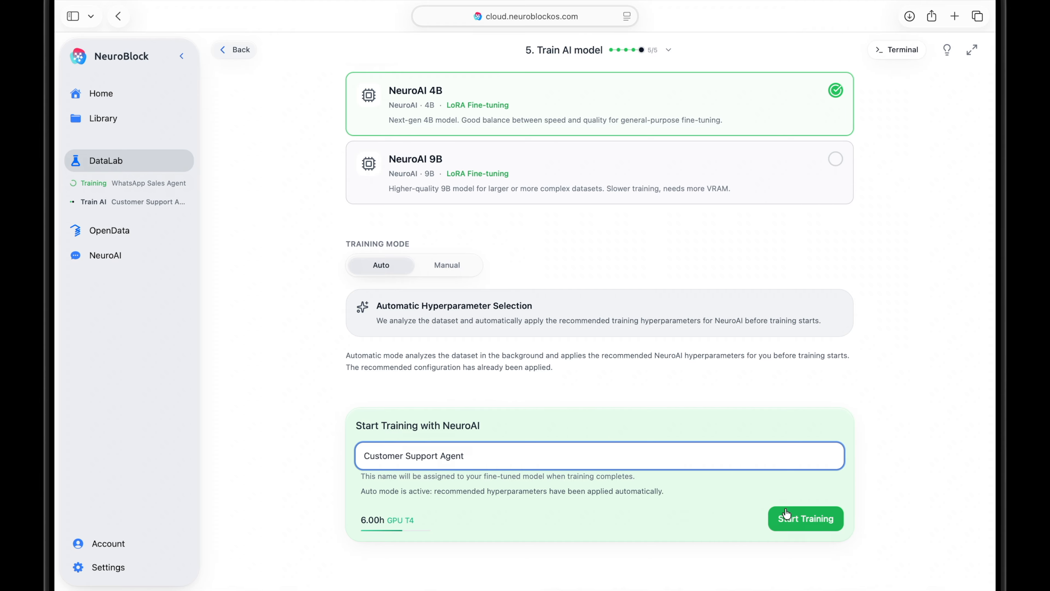
{"action": "left_click", "coordinate": [813, 515]}
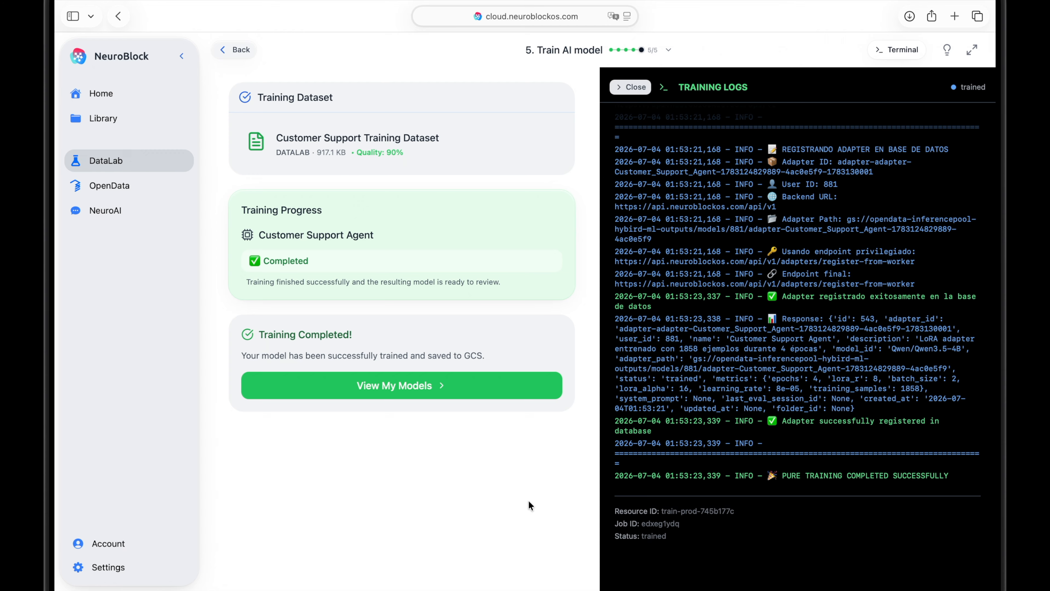
Examine the Customer Support Agent's metrics and hyperparameters among the trained models, and return to the Library overview.
{"action": "left_click", "coordinate": [476, 385]}
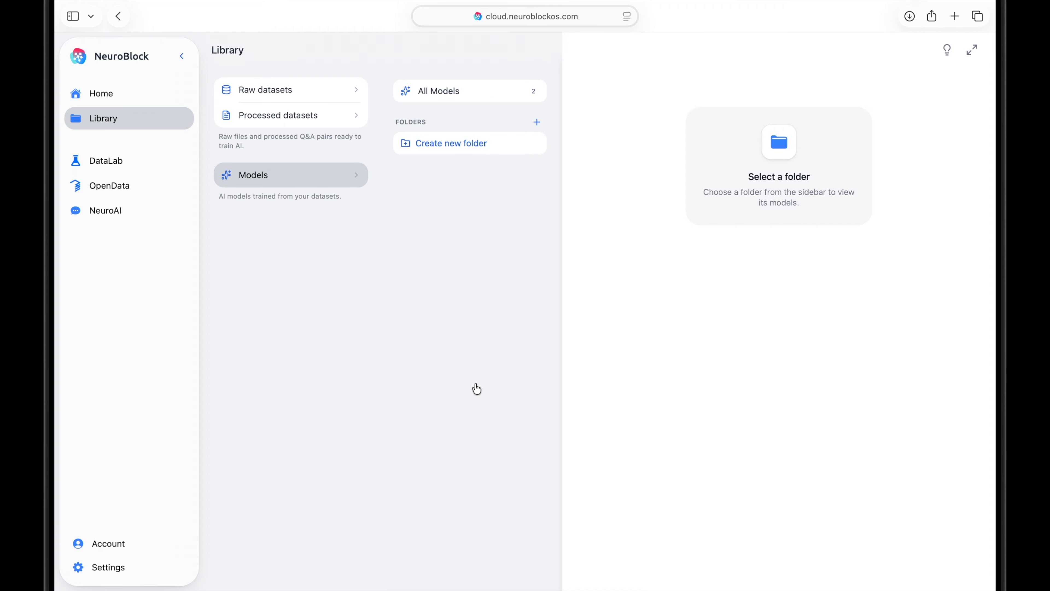
{"action": "left_click", "coordinate": [467, 94]}
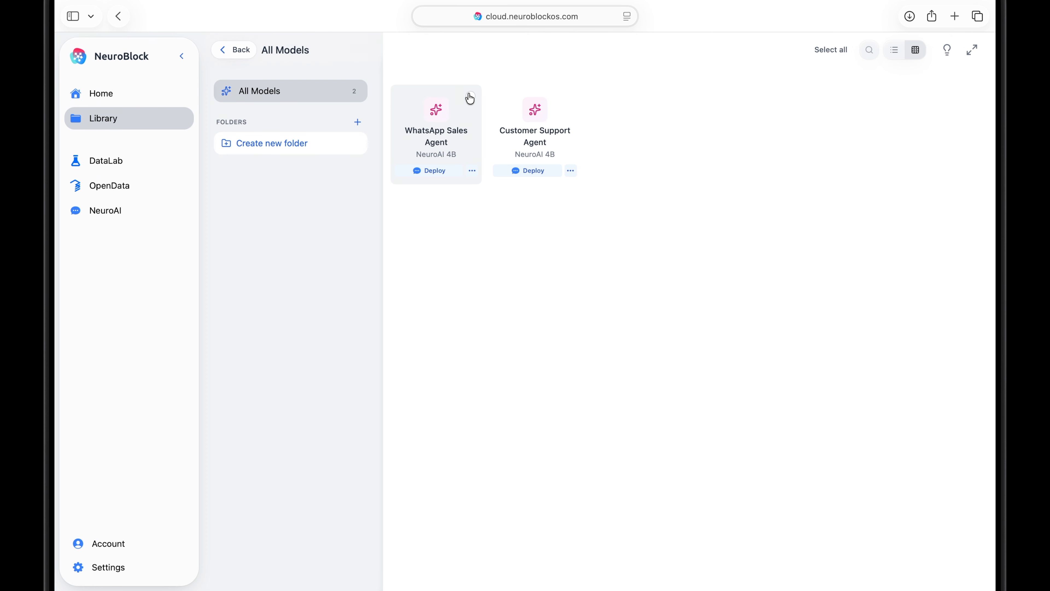
{"action": "left_click", "coordinate": [562, 102]}
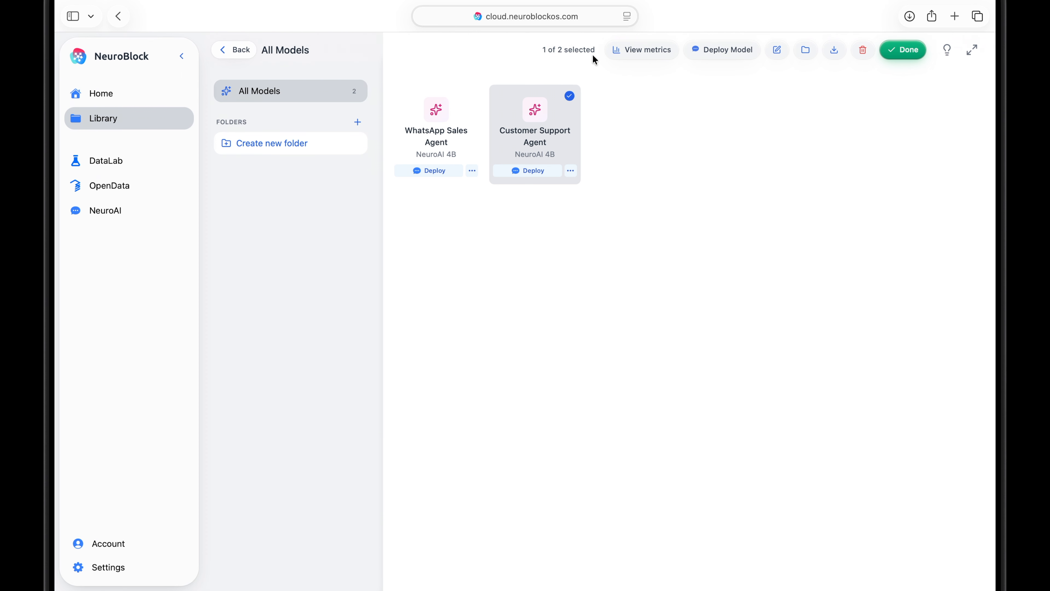
{"action": "left_click", "coordinate": [628, 51]}
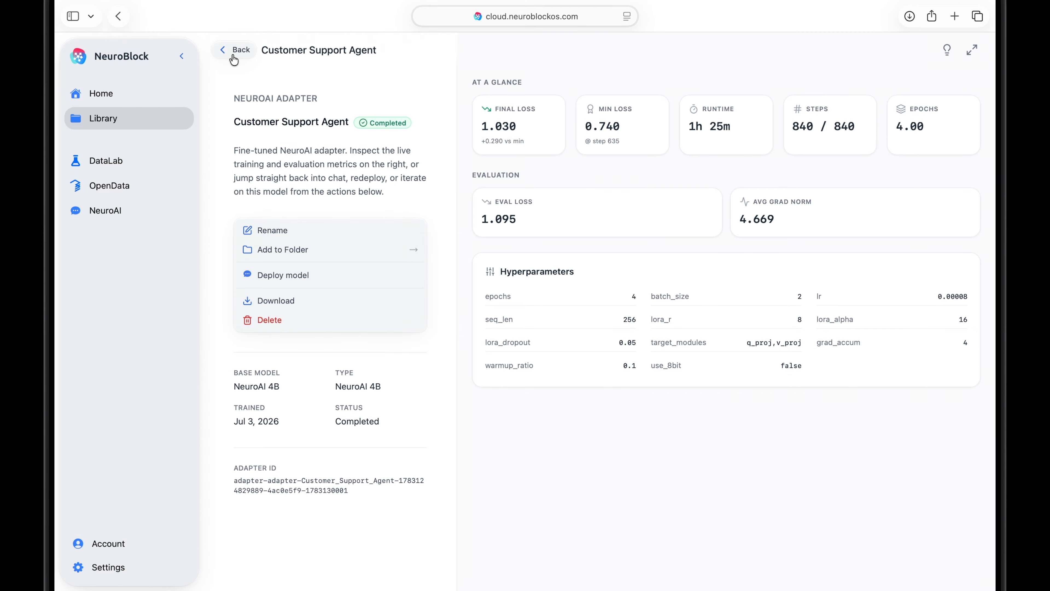
{"action": "left_click", "coordinate": [234, 51]}
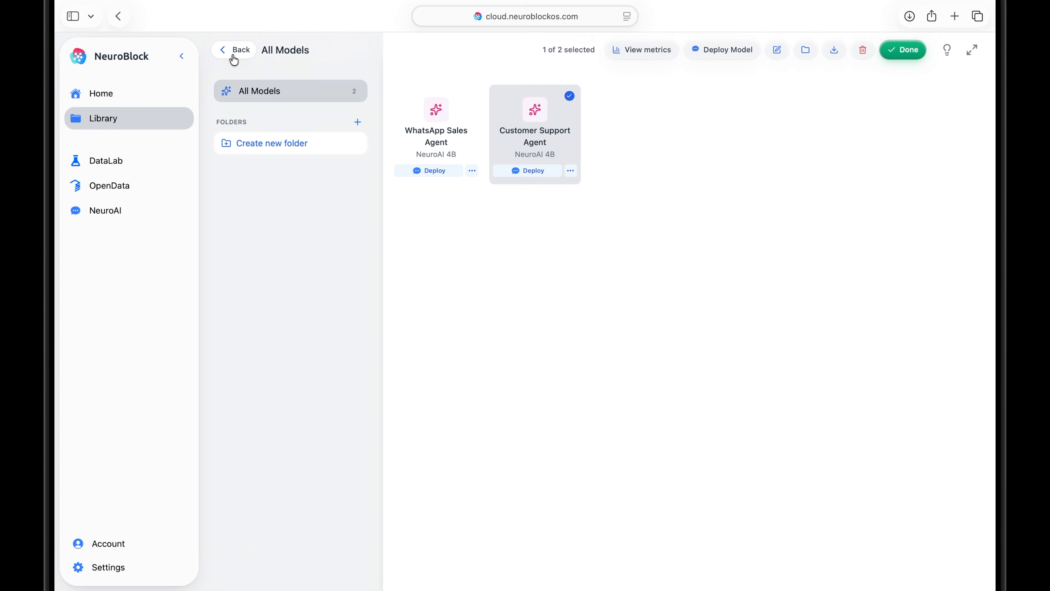
{"action": "left_click", "coordinate": [234, 58]}
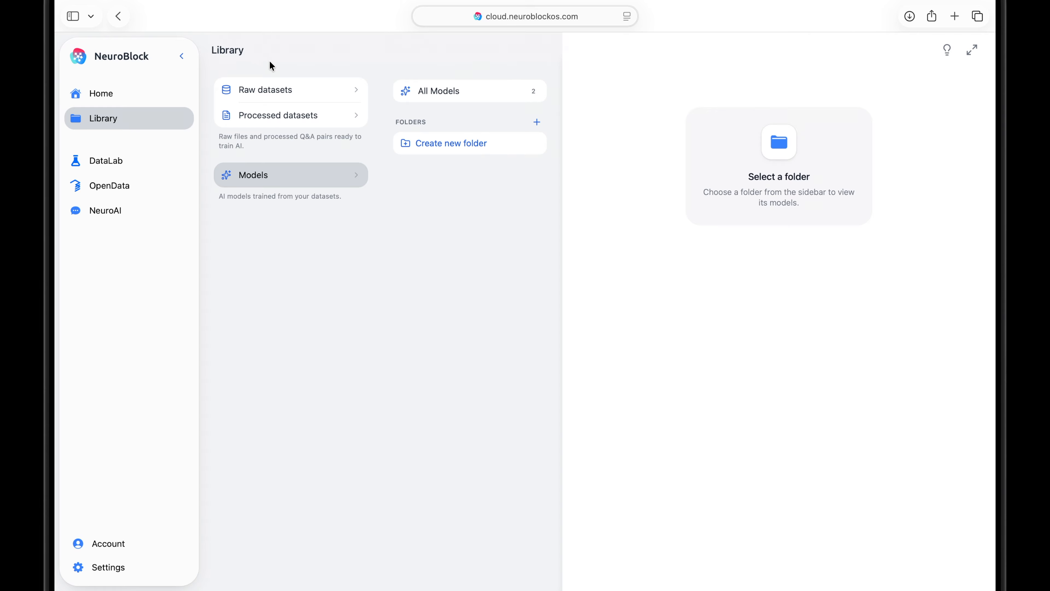
Show all raw datasets in the Library and switch their display to detailed cards.
{"action": "left_click", "coordinate": [291, 93]}
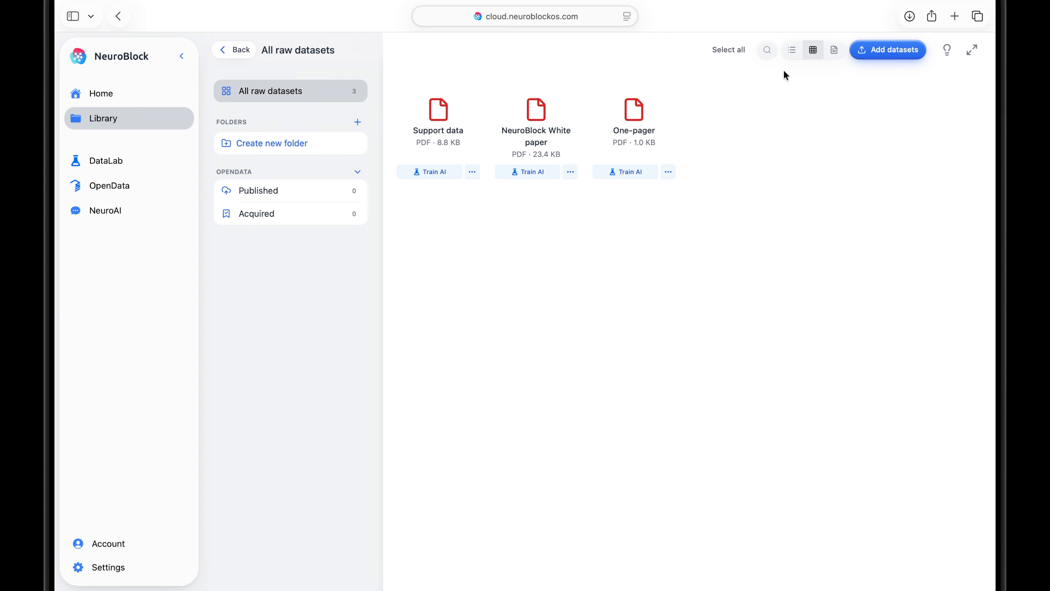
{"action": "left_click", "coordinate": [792, 50]}
{"action": "left_click", "coordinate": [835, 50]}
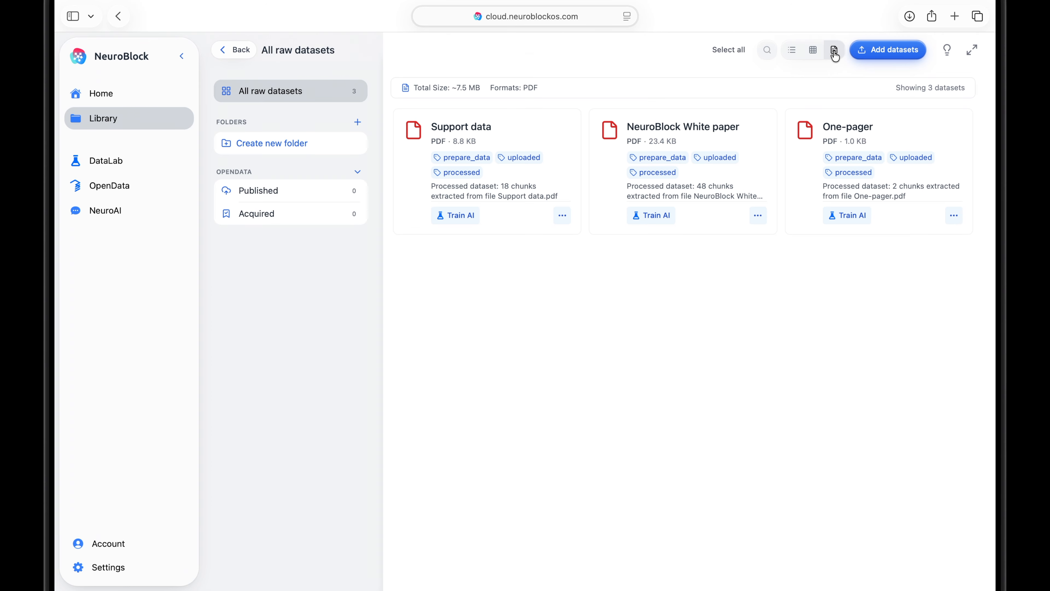
Preview the NeuroBlock White paper dataset and its details, and return to the Library overview.
{"action": "left_click", "coordinate": [767, 122]}
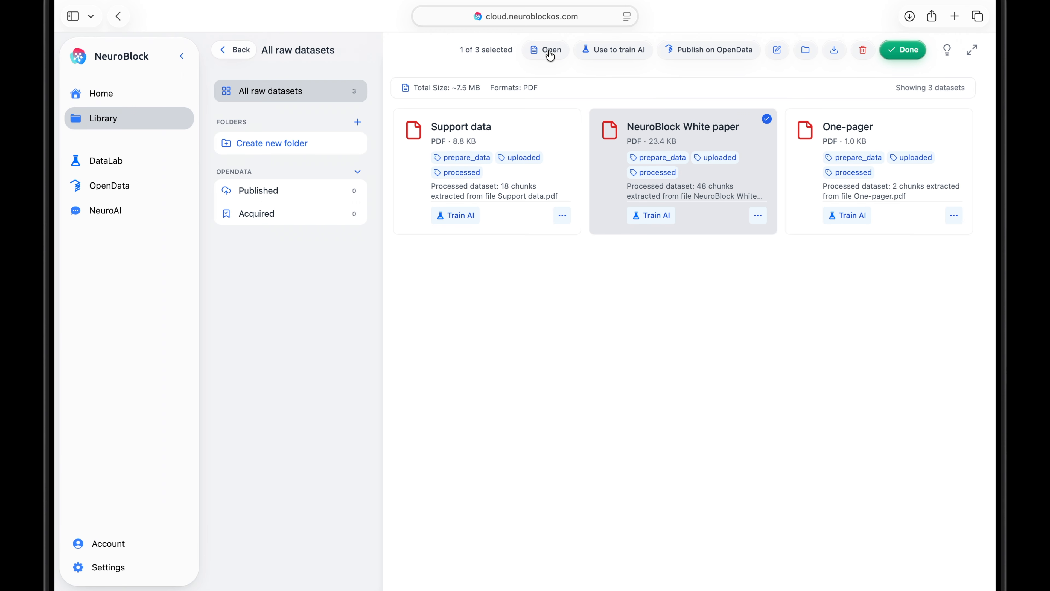
{"action": "left_click", "coordinate": [550, 51]}
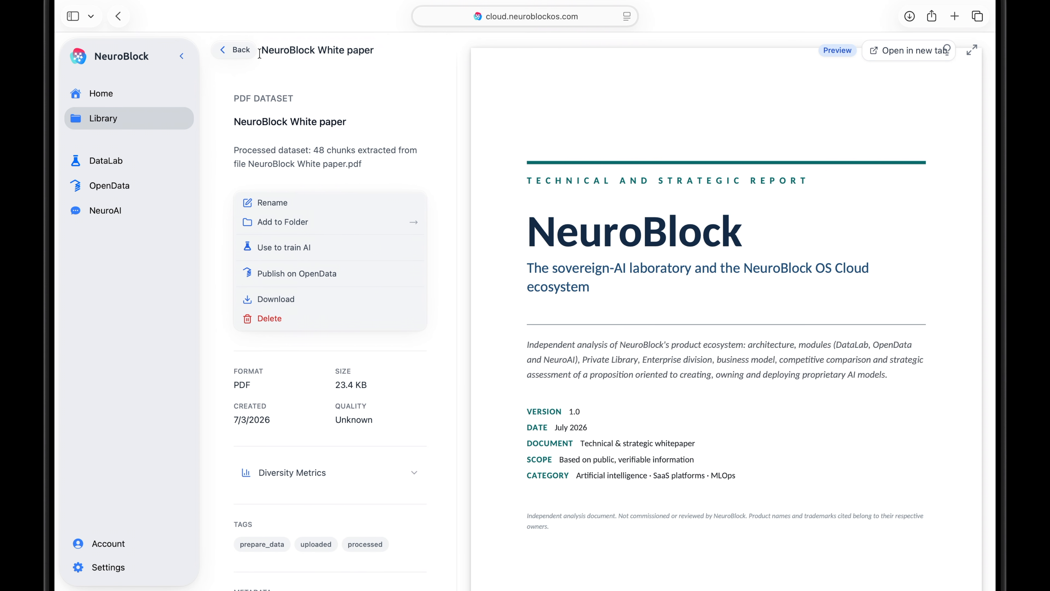
{"action": "left_click", "coordinate": [248, 50]}
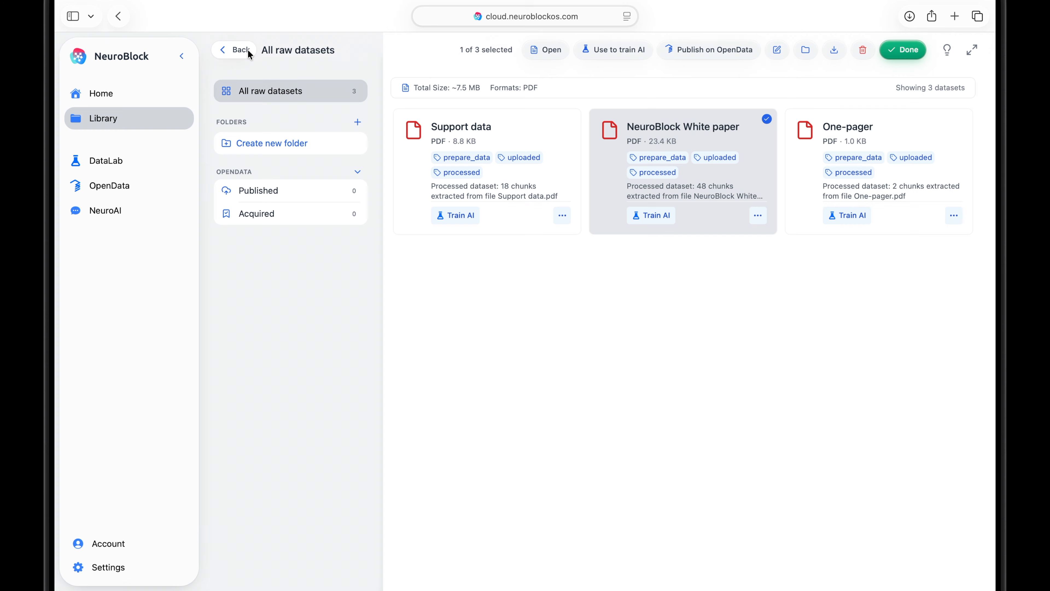
{"action": "left_click", "coordinate": [247, 50]}
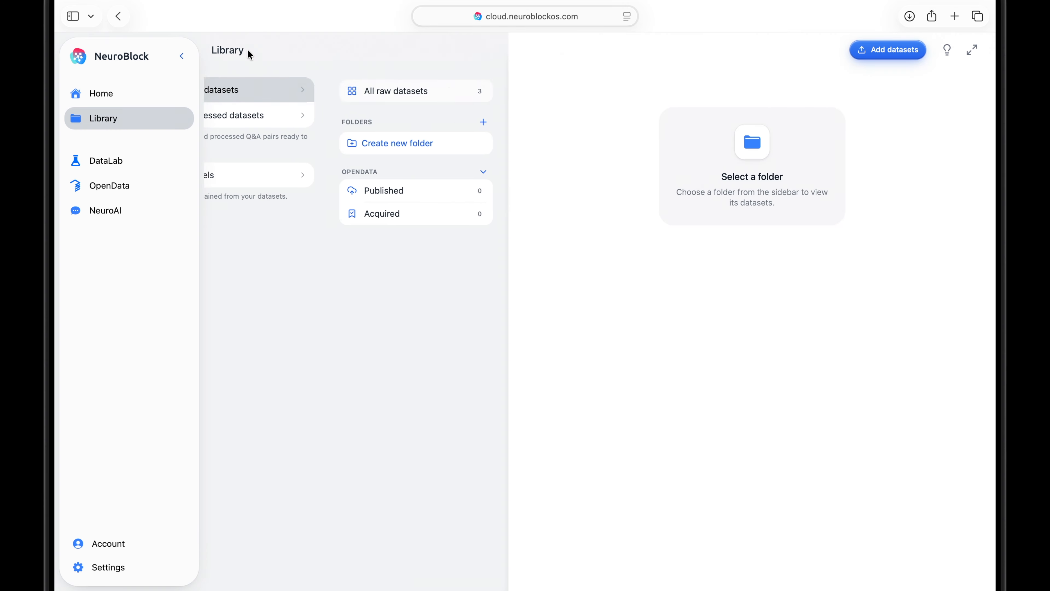
Show all processed datasets in the Library and switch their display to a list.
{"action": "left_click", "coordinate": [282, 116]}
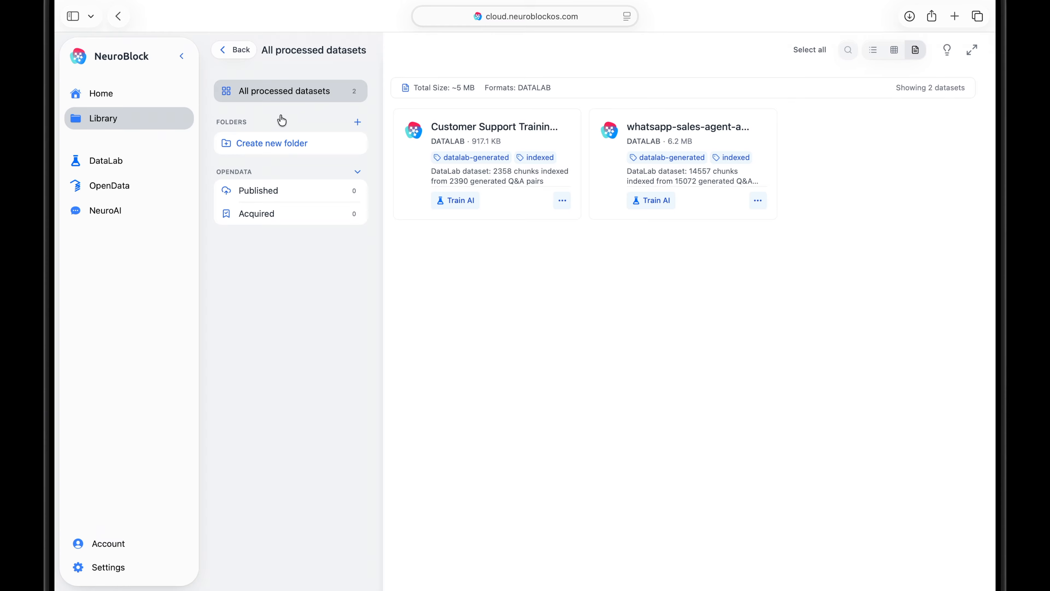
{"action": "left_click", "coordinate": [895, 50]}
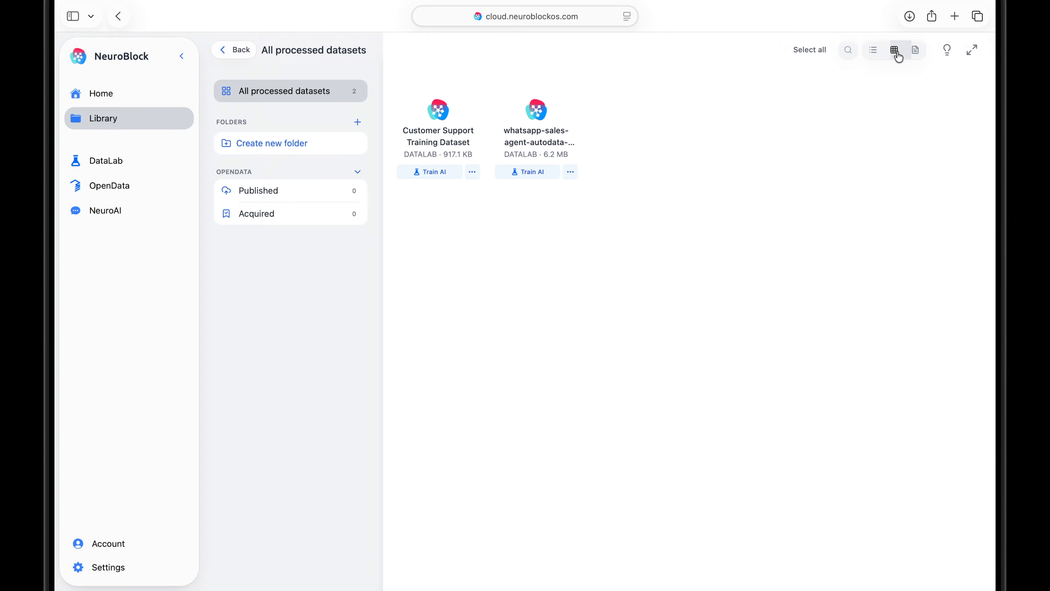
{"action": "left_click", "coordinate": [873, 52]}
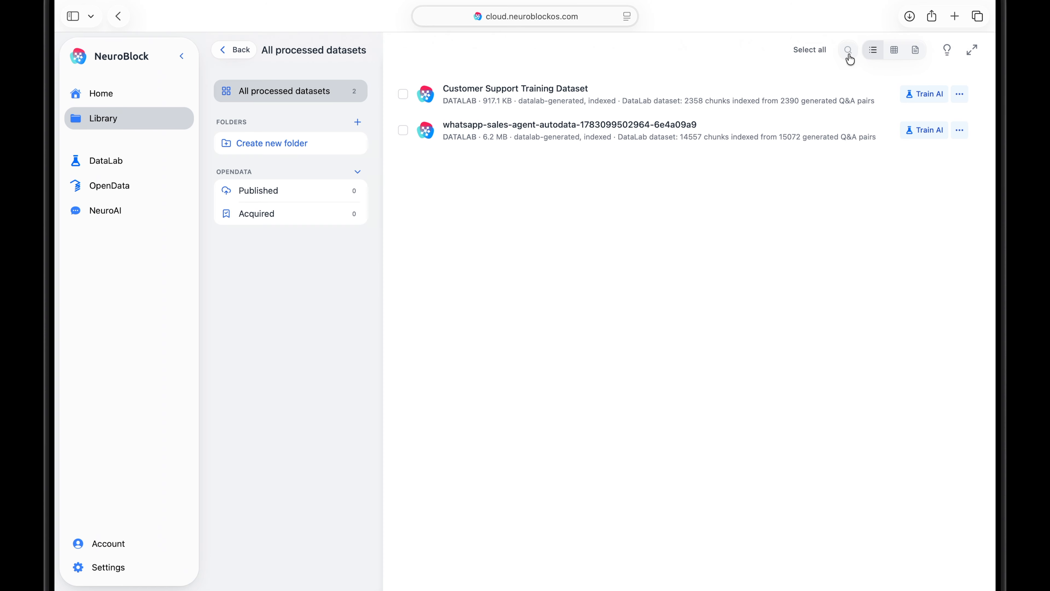
Leave the processed datasets and browse the OpenData catalogue as far as the Government category.
{"action": "left_click", "coordinate": [233, 55]}
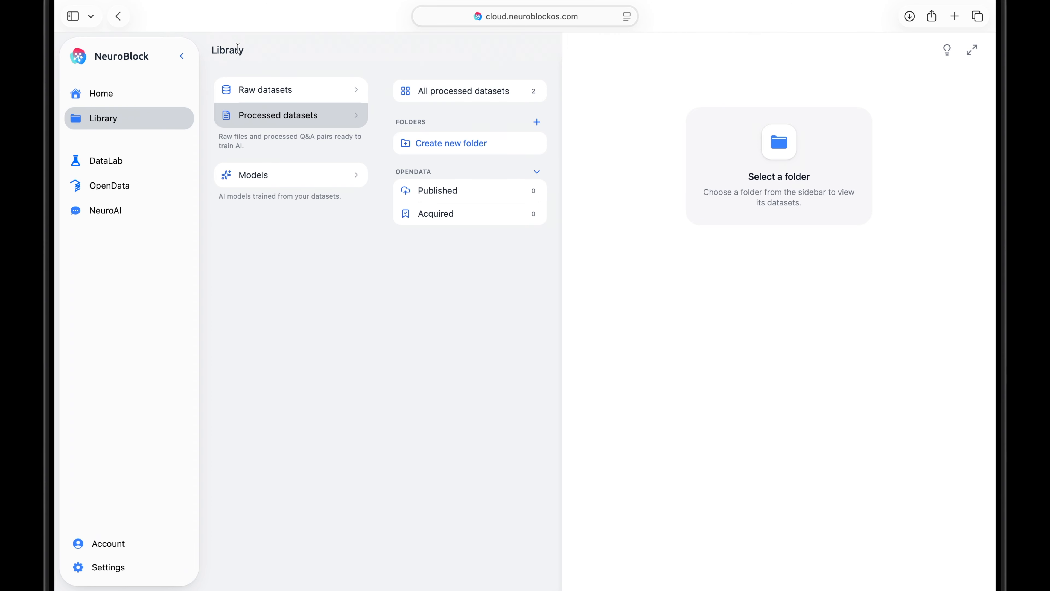
{"action": "left_click", "coordinate": [157, 193]}
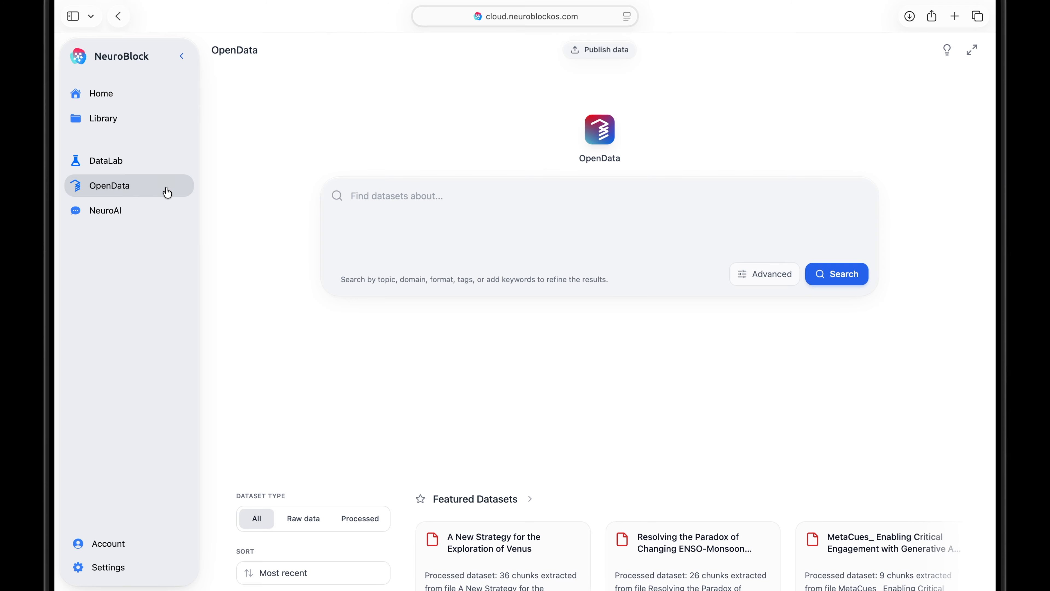
{"action": "scroll", "coordinate": [519, 392], "scroll_direction": "down", "scroll_amount": 10}
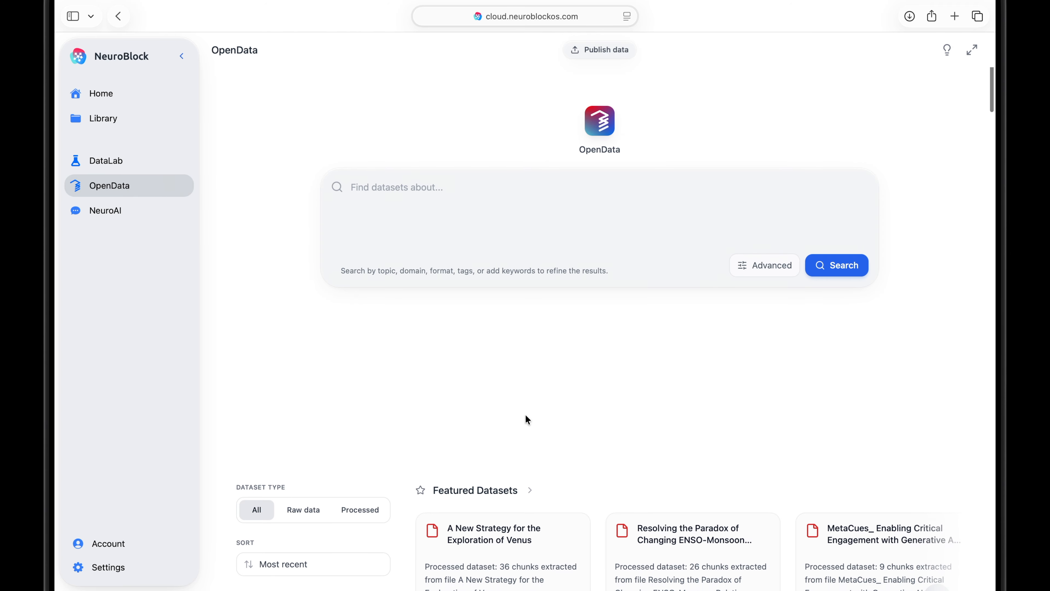
{"action": "scroll", "coordinate": [528, 421], "scroll_direction": "down", "scroll_amount": 15}
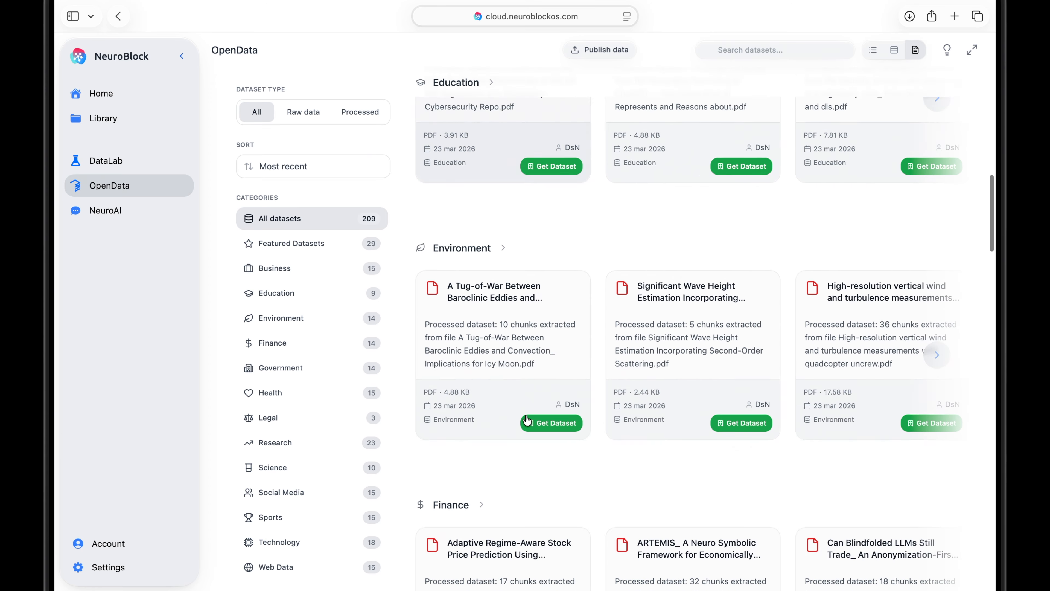
{"action": "scroll", "coordinate": [528, 420], "scroll_direction": "right", "scroll_amount": 10}
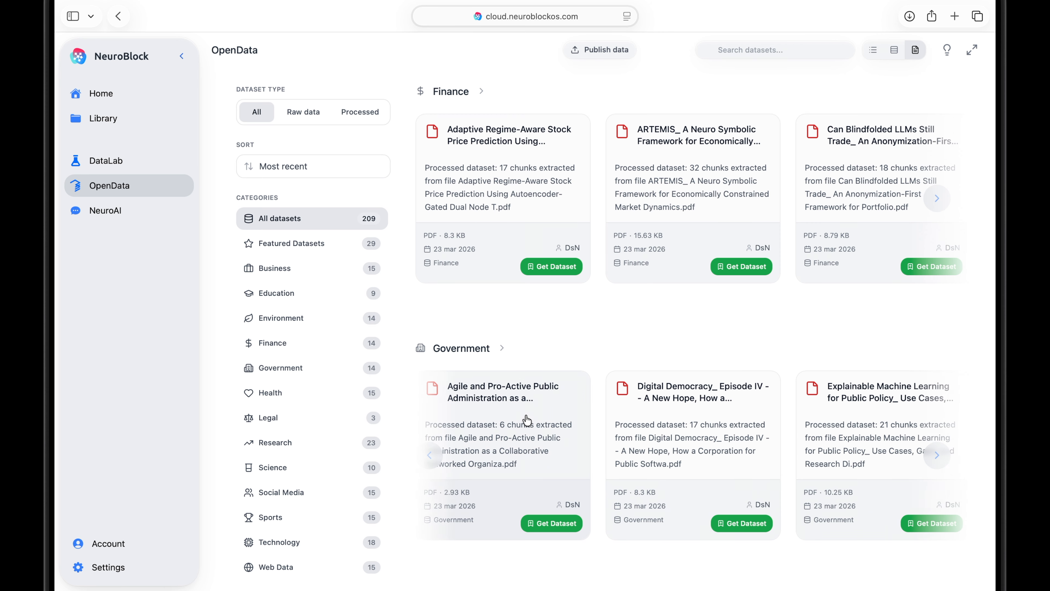
Save the free dataset "Agile and Pro-Active Public Administration as a Collaborative Networked Organiza" to the Library and close its details.
{"action": "left_click", "coordinate": [528, 420]}
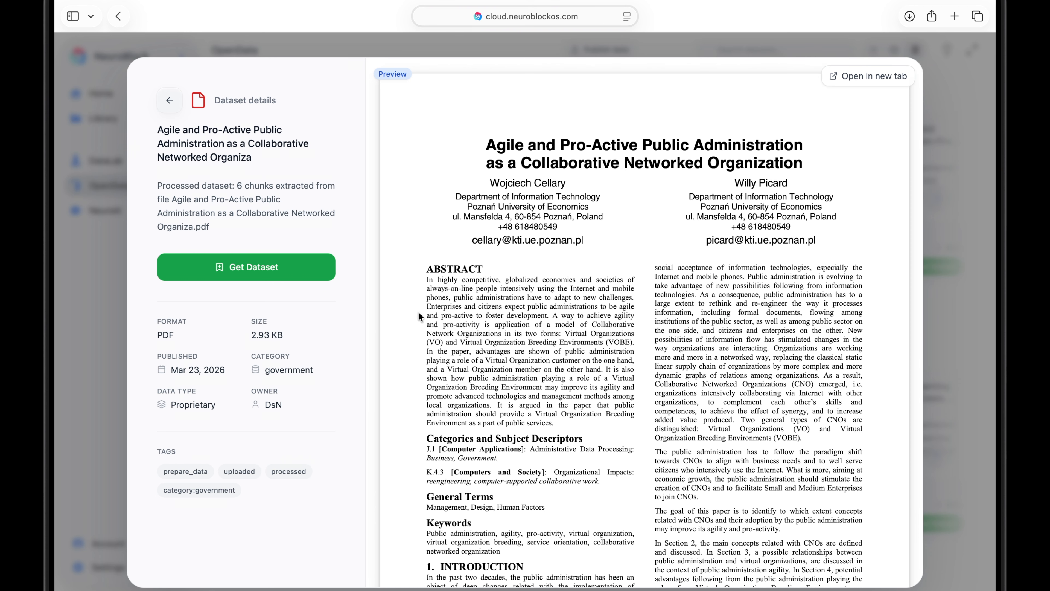
{"action": "left_click", "coordinate": [246, 267]}
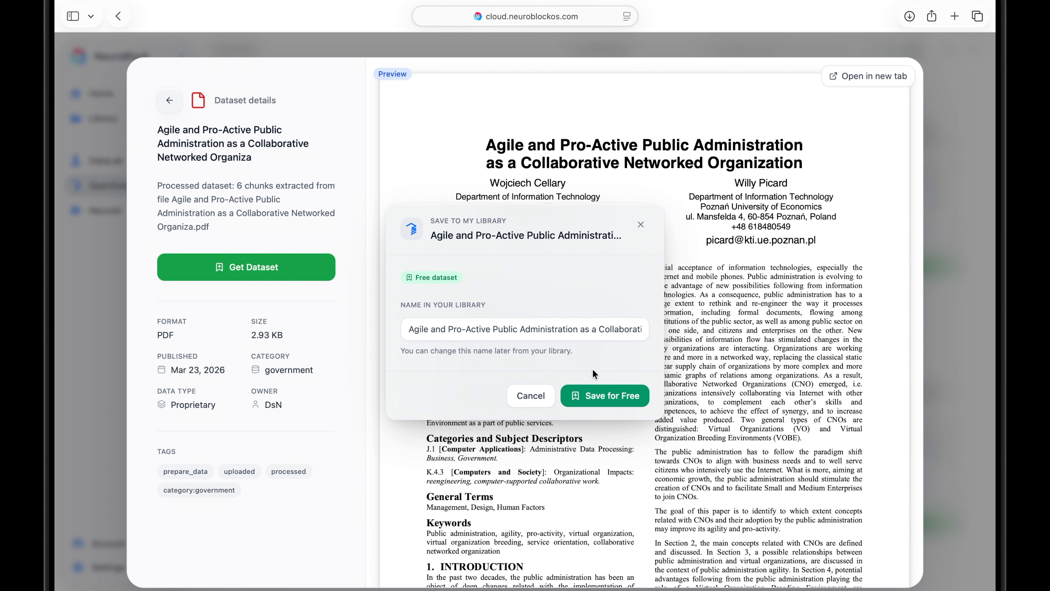
{"action": "left_click", "coordinate": [608, 396]}
{"action": "left_click", "coordinate": [623, 372]}
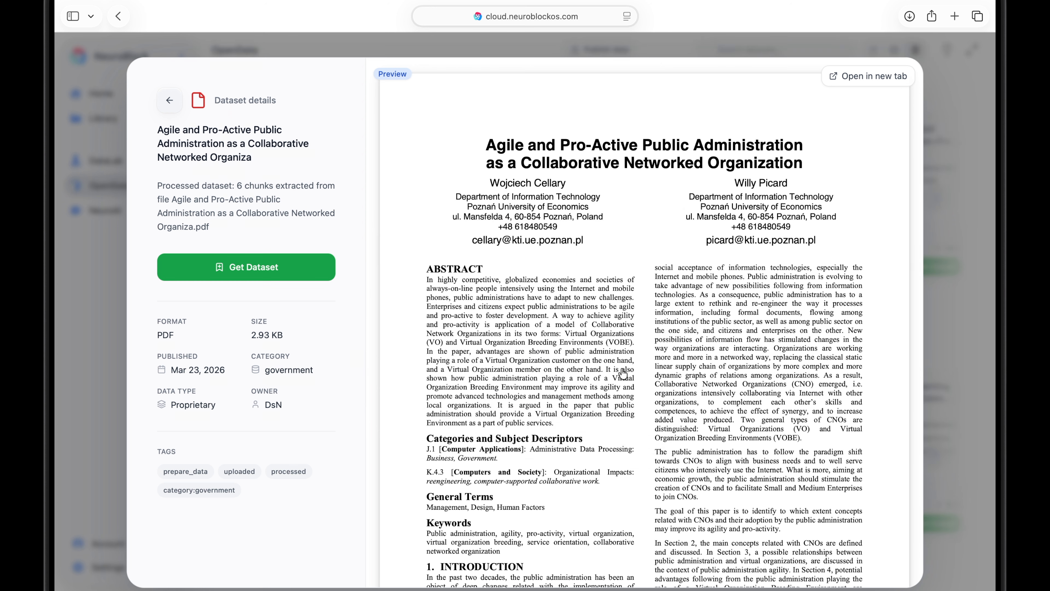
{"action": "left_click", "coordinate": [93, 235]}
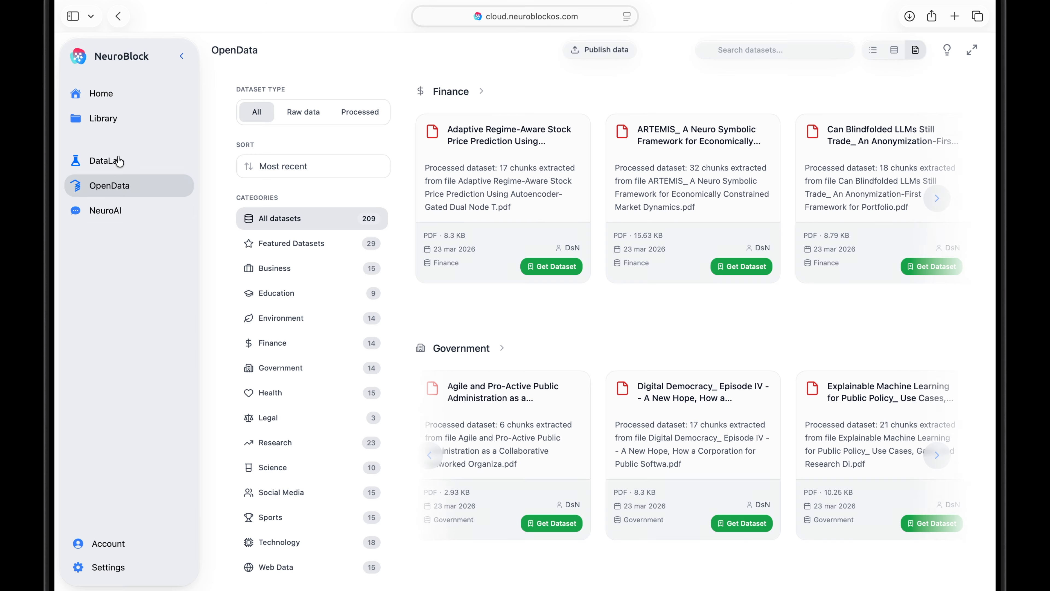
Preview the acquired Agile and Pro-Active Public Administration dataset among the Library's raw datasets, then return to the list and deselect it.
{"action": "left_click", "coordinate": [104, 120]}
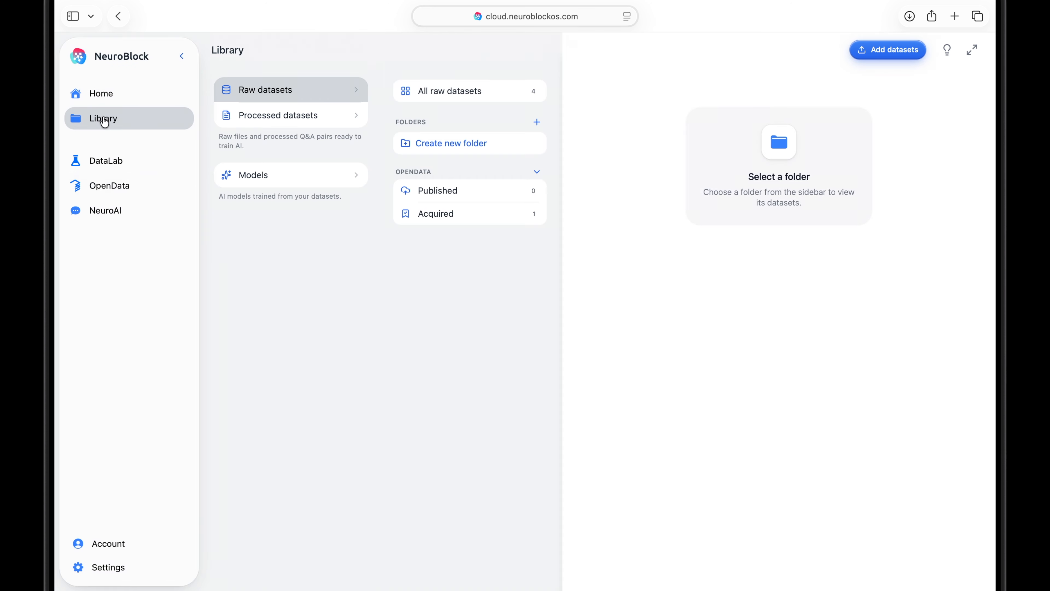
{"action": "left_click", "coordinate": [422, 91]}
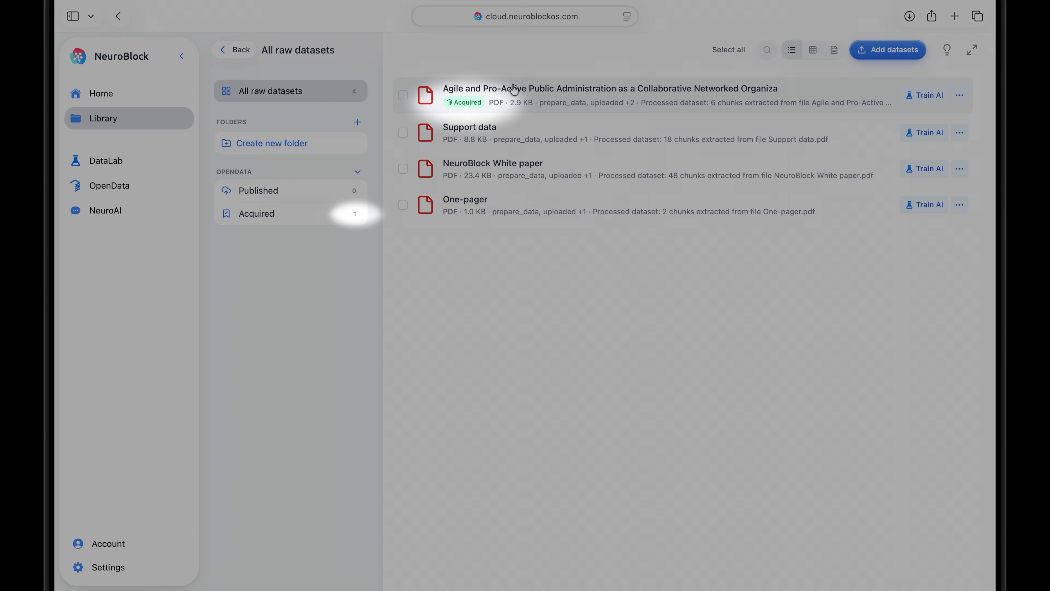
{"action": "left_click", "coordinate": [515, 89]}
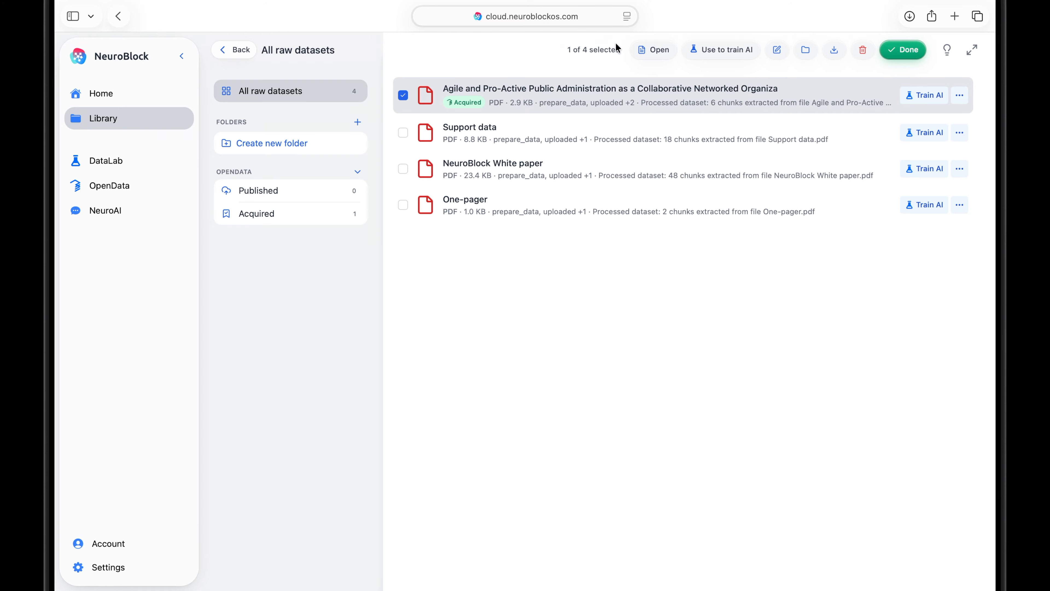
{"action": "left_click", "coordinate": [652, 52]}
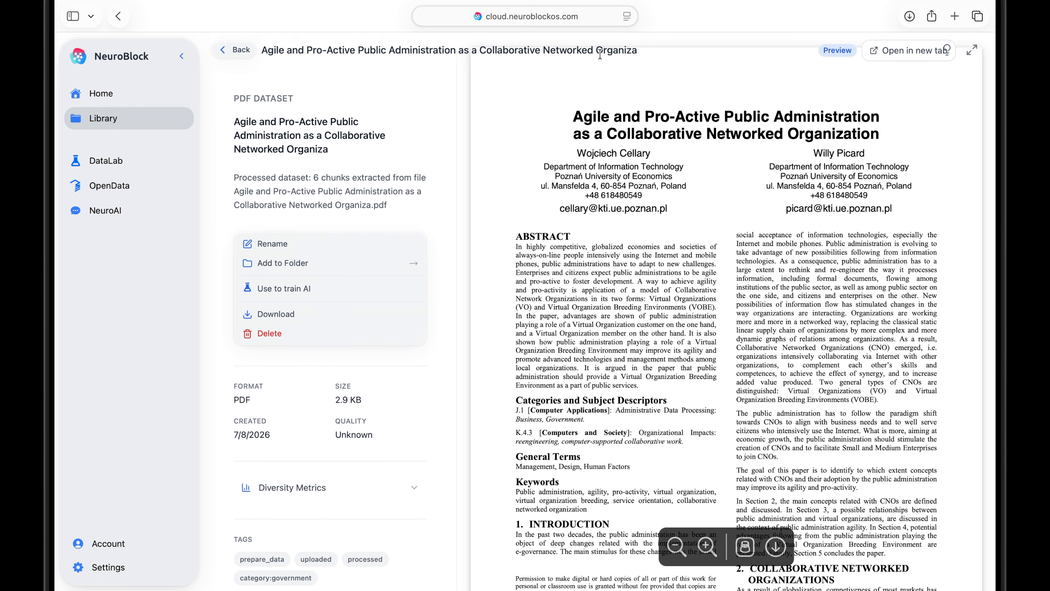
{"action": "left_click", "coordinate": [247, 53]}
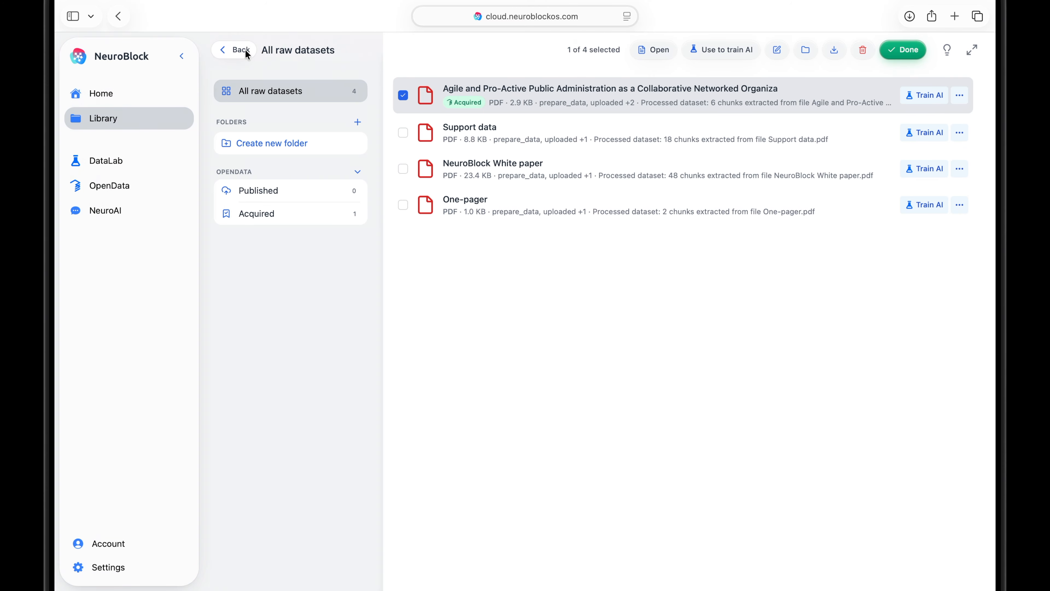
{"action": "left_click", "coordinate": [403, 95]}
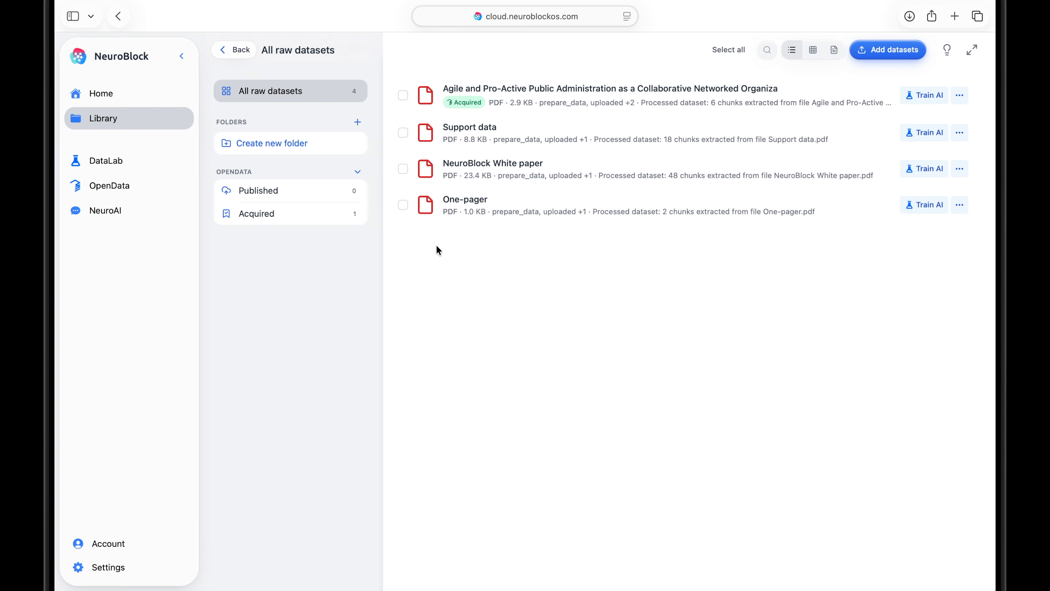
Publish the NeuroBlock White paper raw dataset on OpenData under the Technology category and clear its selection.
{"action": "left_click", "coordinate": [523, 175]}
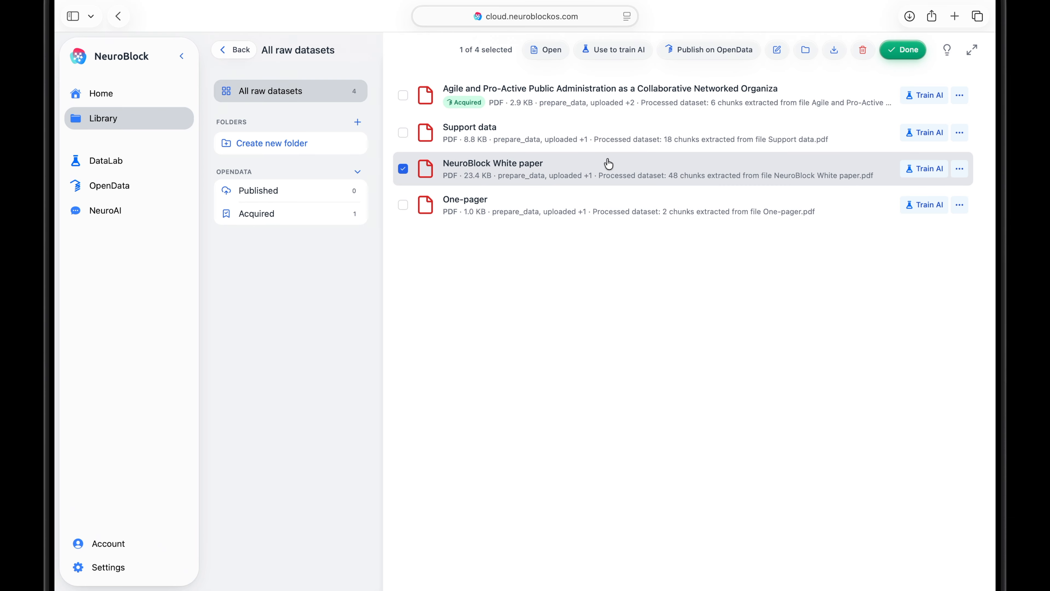
{"action": "left_click", "coordinate": [696, 57]}
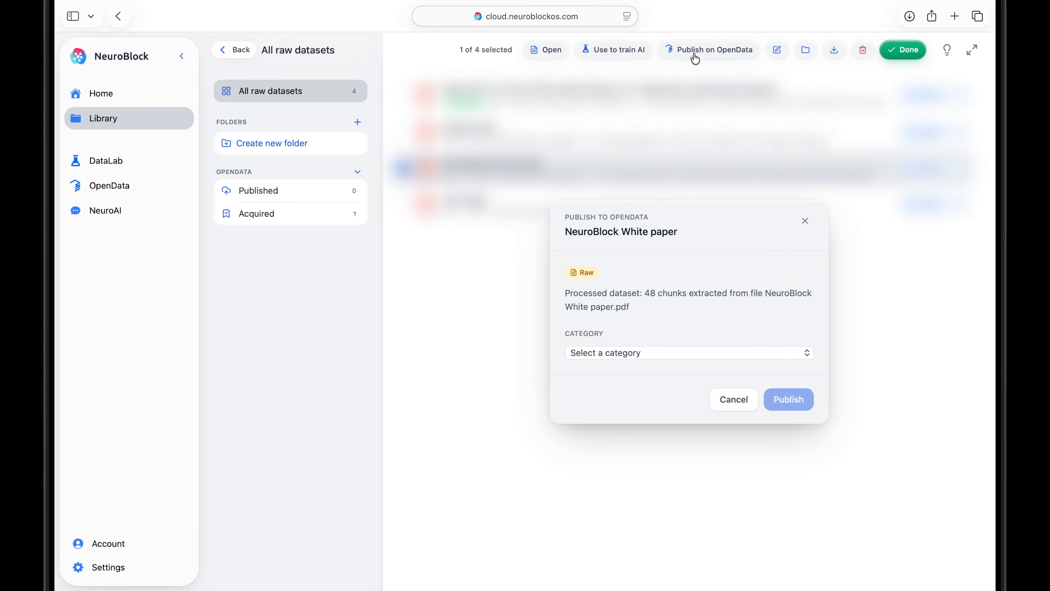
{"action": "left_click", "coordinate": [763, 354]}
{"action": "left_click", "coordinate": [762, 532]}
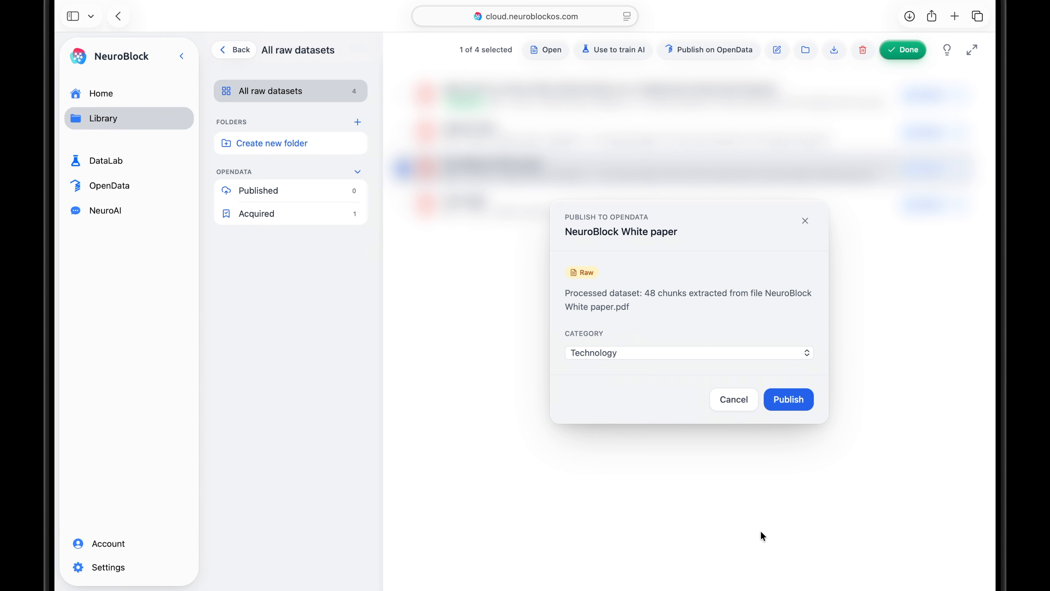
{"action": "left_click", "coordinate": [786, 402]}
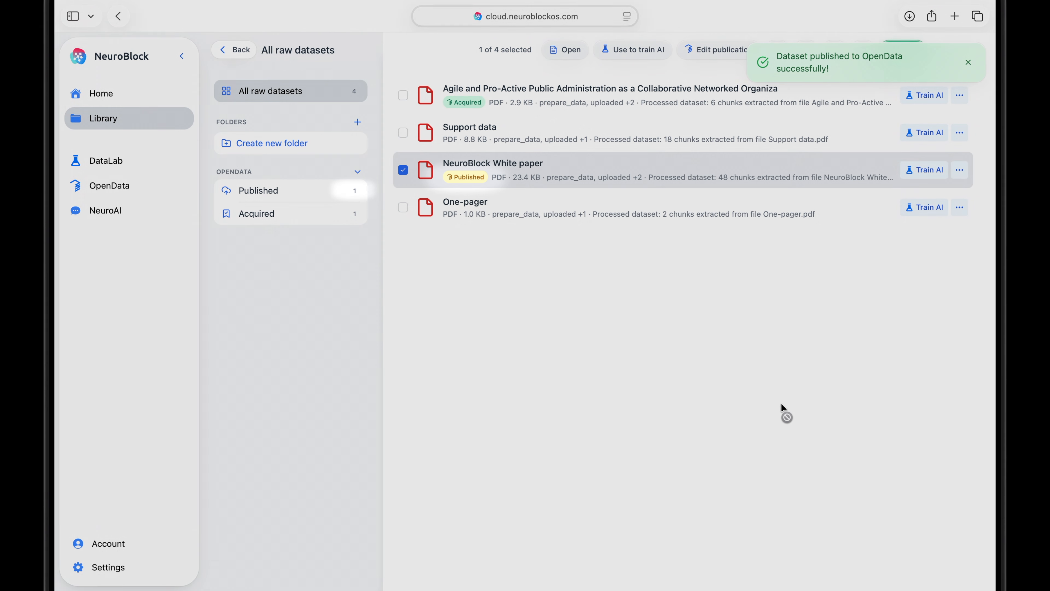
{"action": "left_click", "coordinate": [404, 170]}
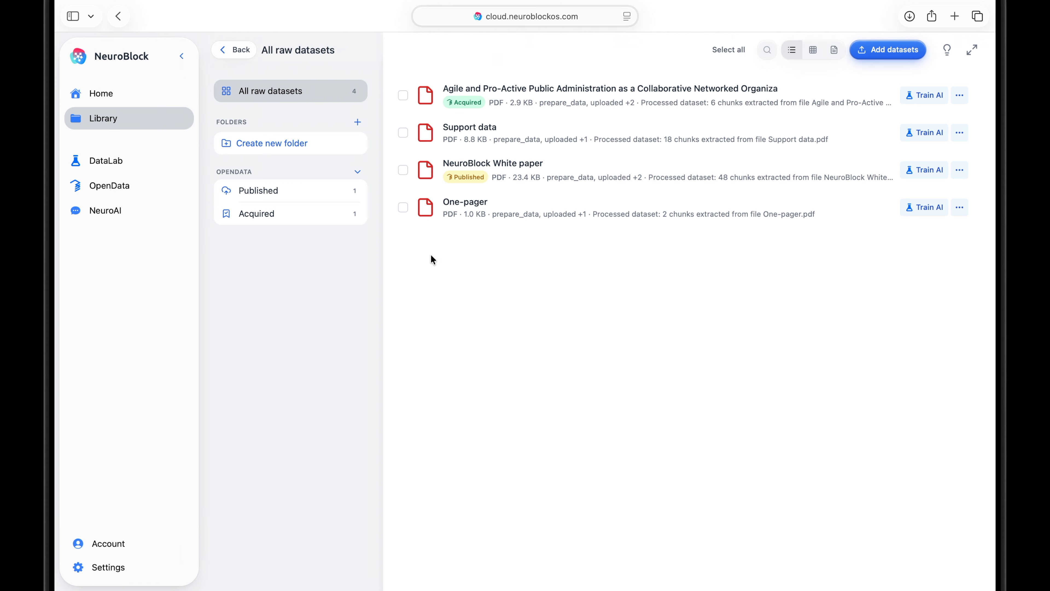
Search OpenData for "NeuroBlock White Paper".
{"action": "left_click", "coordinate": [179, 186]}
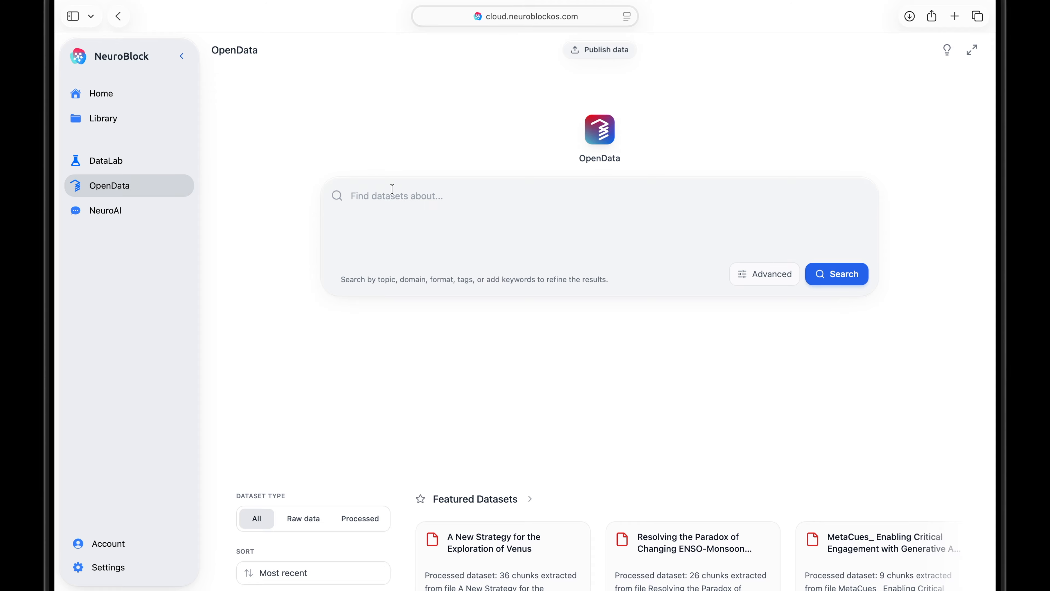
{"action": "type", "text": "NeuroBlock White Paper"}
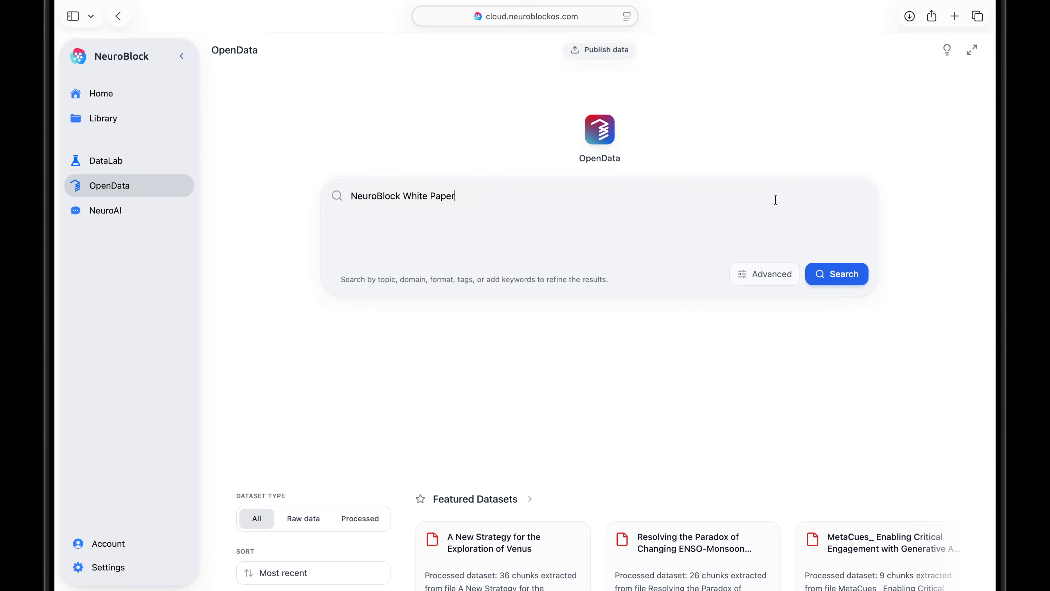
{"action": "left_click", "coordinate": [829, 273]}
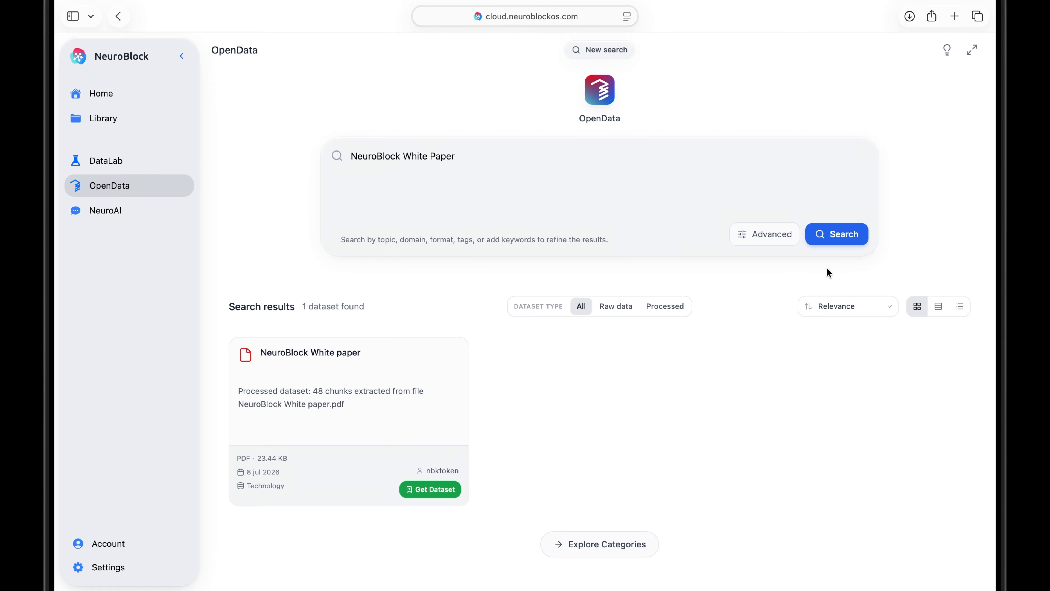
Preview the published NeuroBlock White paper and its dataset details, and return to the search results.
{"action": "left_click", "coordinate": [415, 399]}
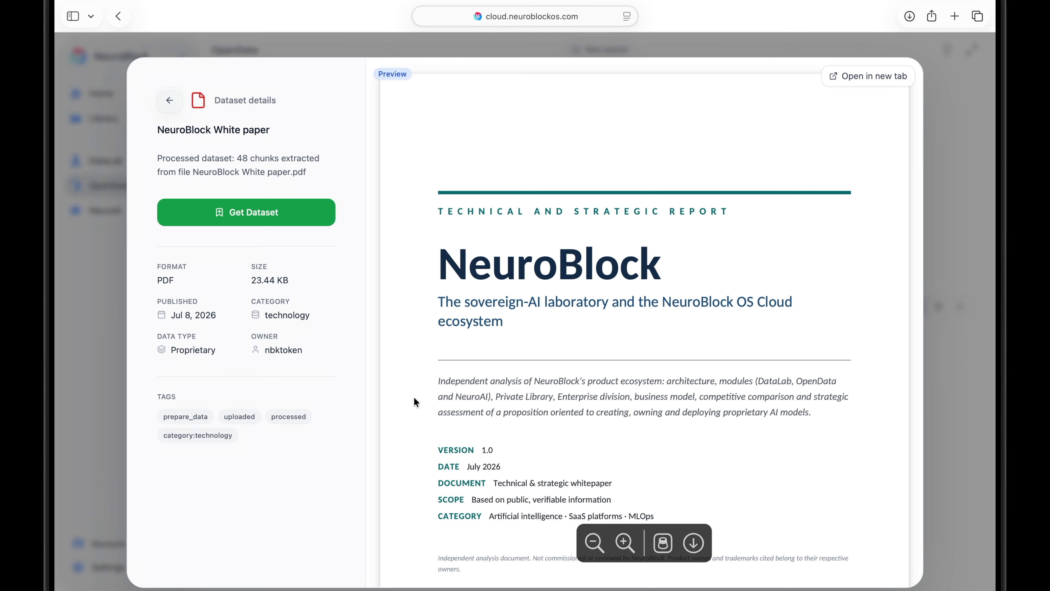
{"action": "scroll", "coordinate": [416, 401], "scroll_direction": "down", "scroll_amount": 15}
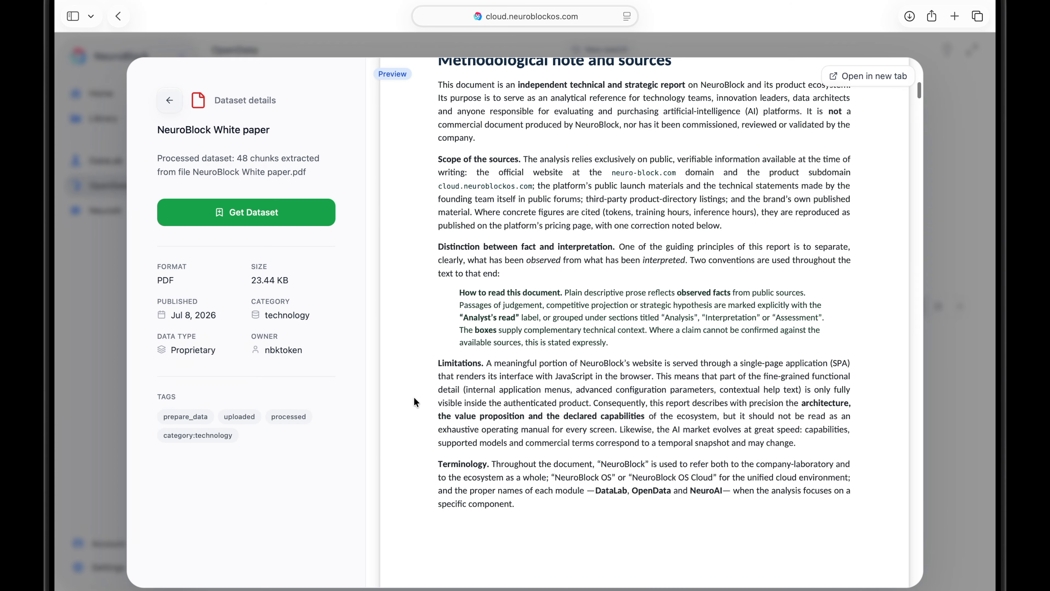
{"action": "scroll", "coordinate": [415, 402], "scroll_direction": "down", "scroll_amount": 2}
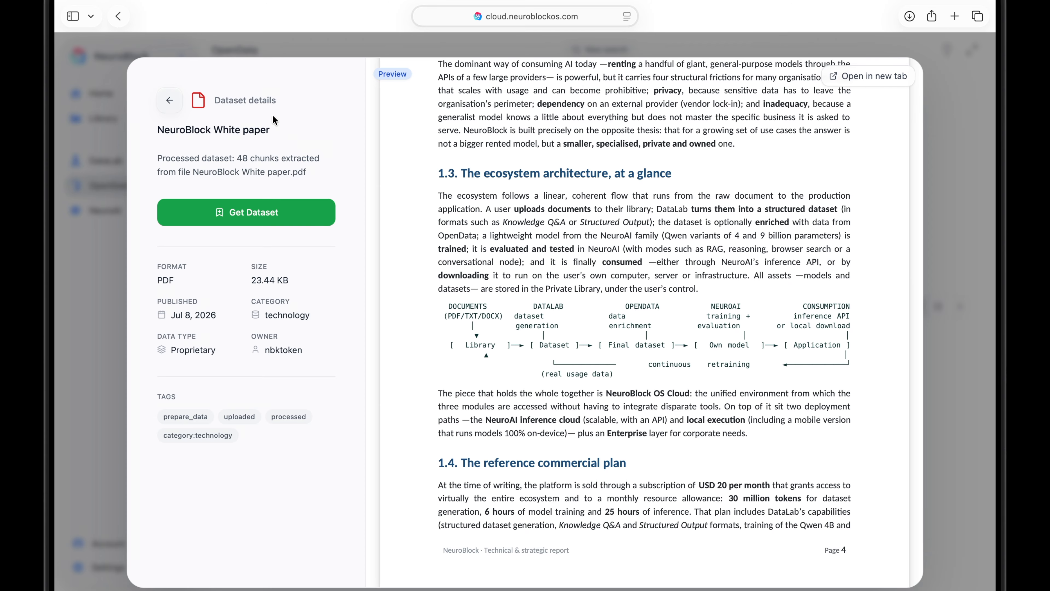
{"action": "left_click", "coordinate": [169, 100]}
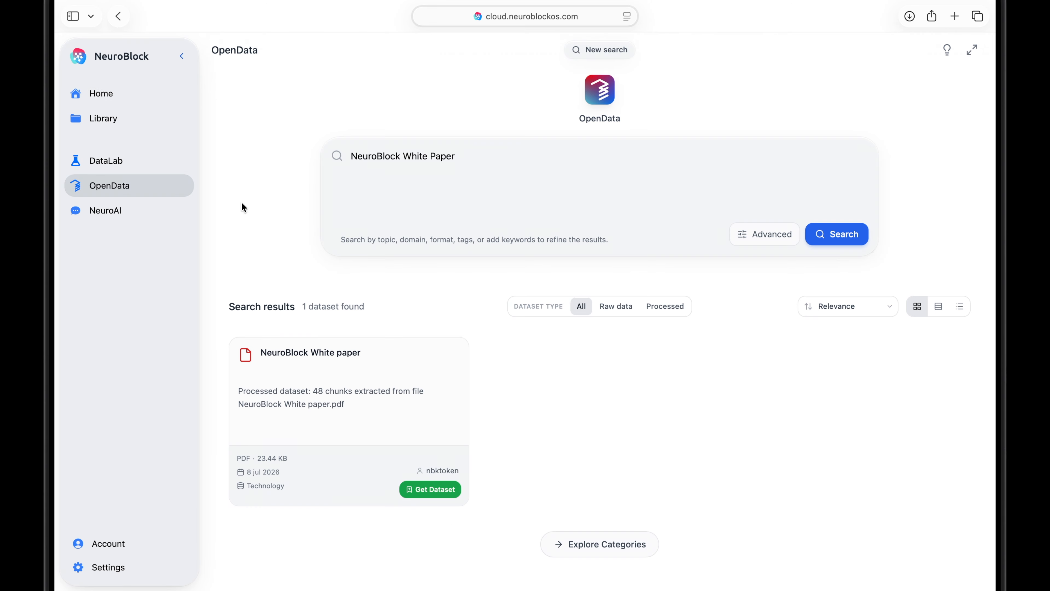
Review the account info, the theme options, and the Library and DataLab app settings.
{"action": "left_click", "coordinate": [134, 545]}
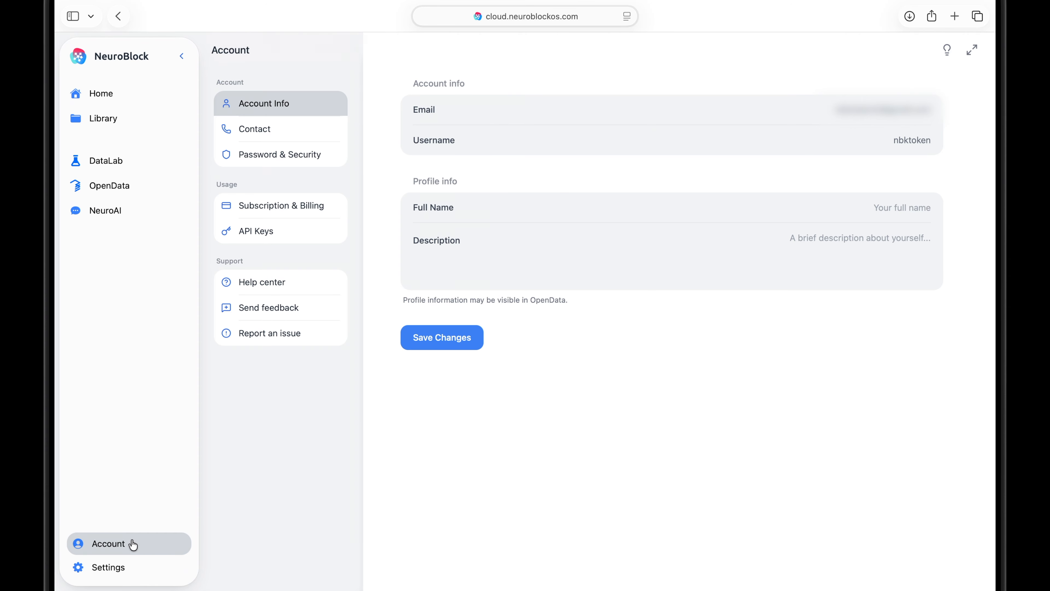
{"action": "left_click", "coordinate": [154, 569]}
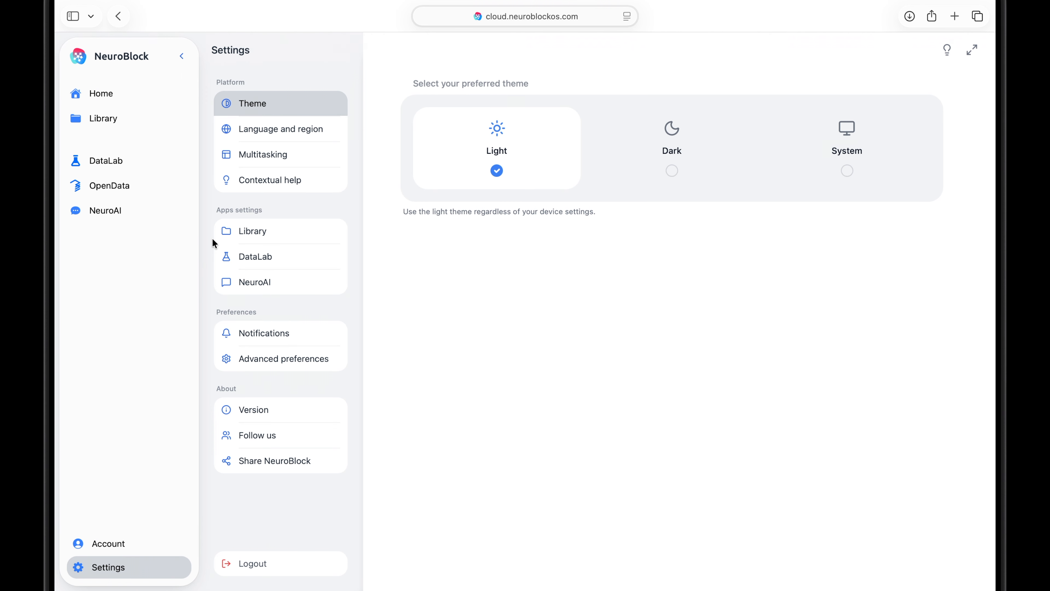
{"action": "left_click", "coordinate": [244, 230]}
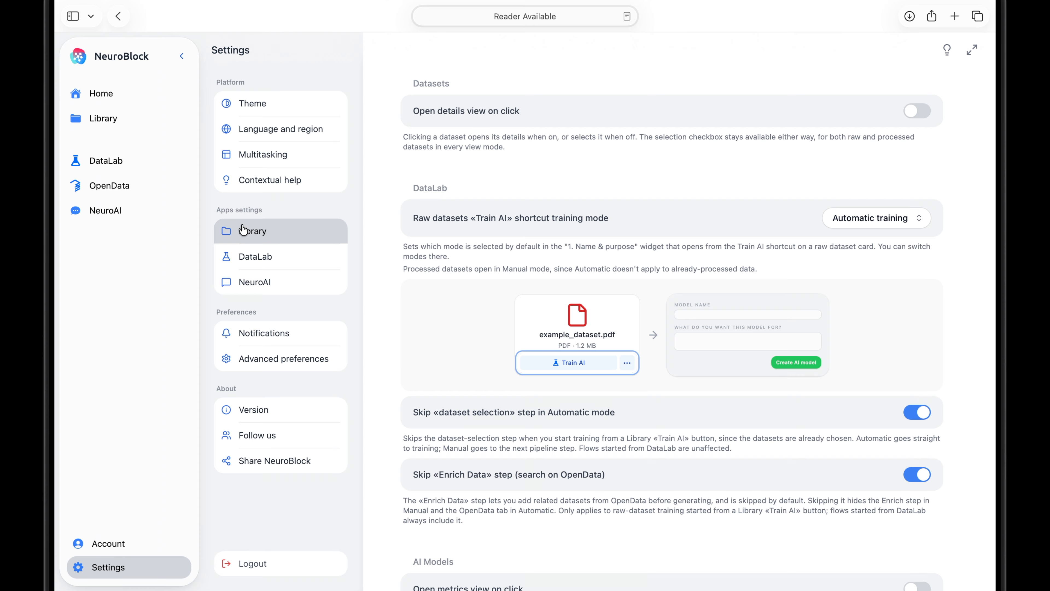
{"action": "left_click", "coordinate": [289, 261]}
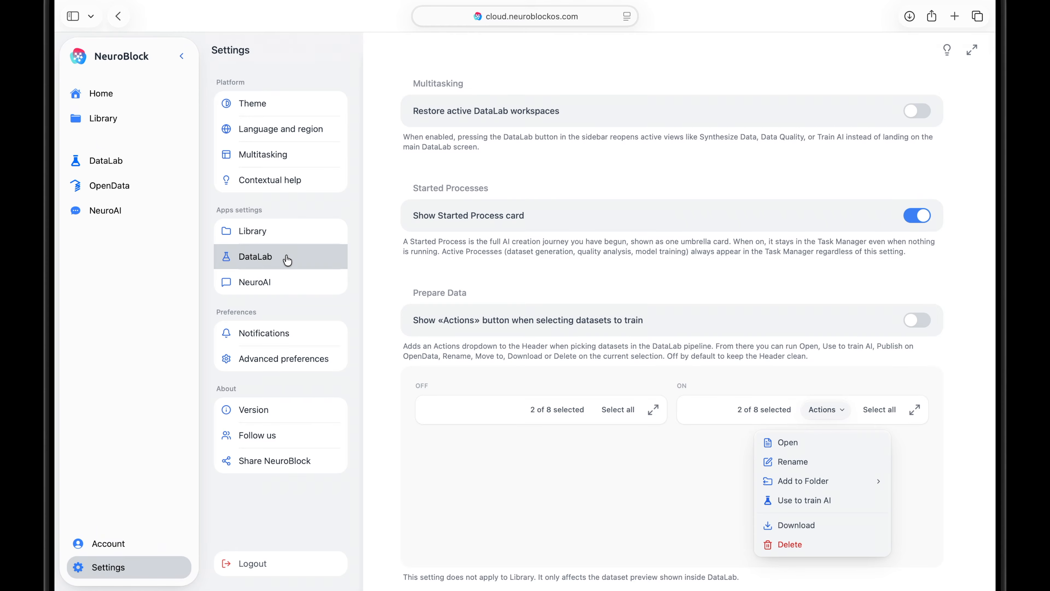
Set NeuroAI's conversations history to show conversations from "Only selected model".
{"action": "left_click", "coordinate": [320, 287]}
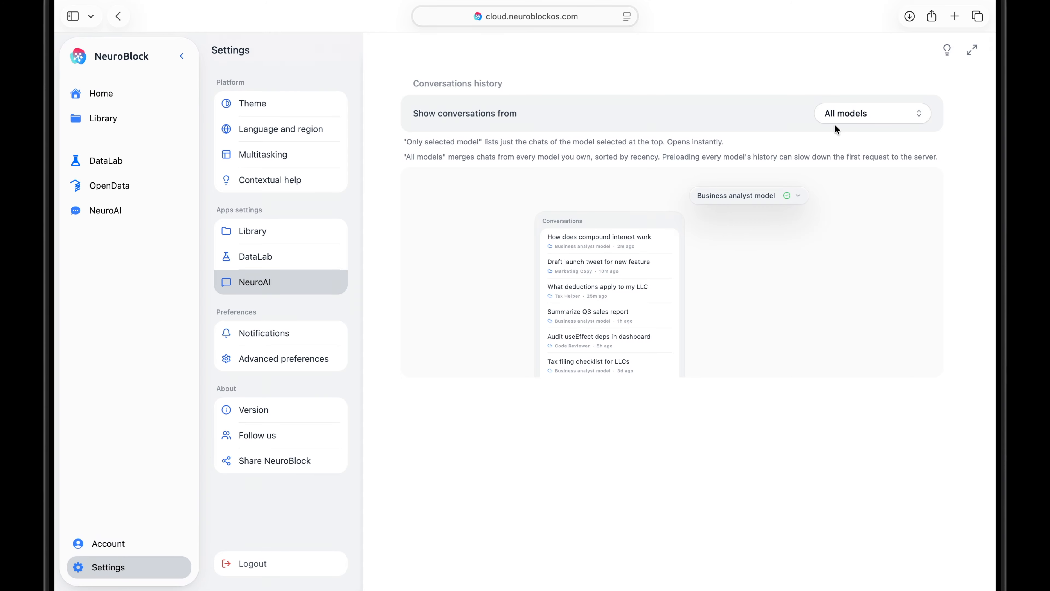
{"action": "left_click", "coordinate": [841, 114]}
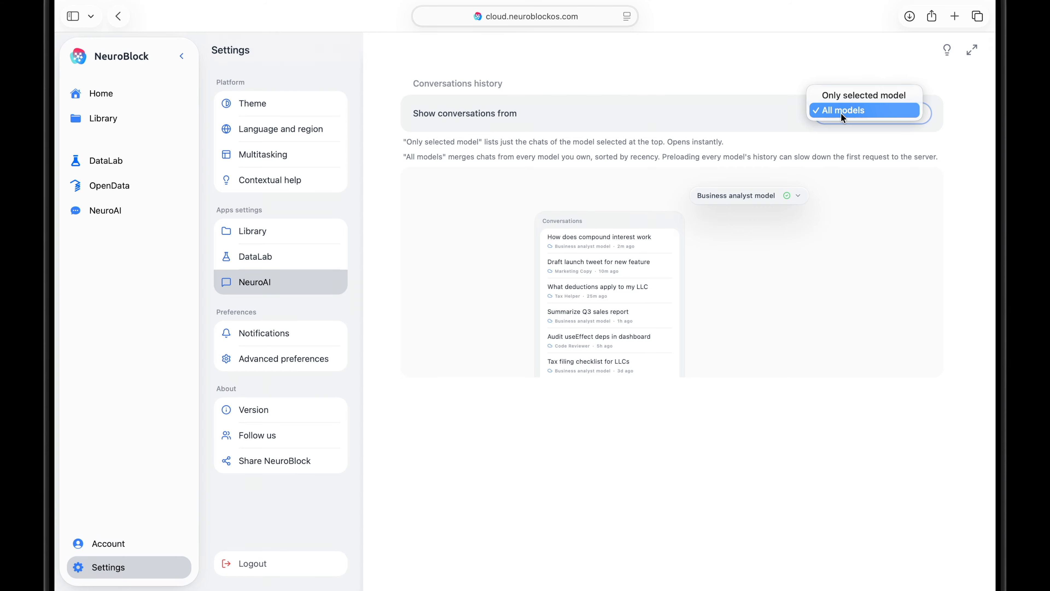
{"action": "left_click", "coordinate": [868, 96]}
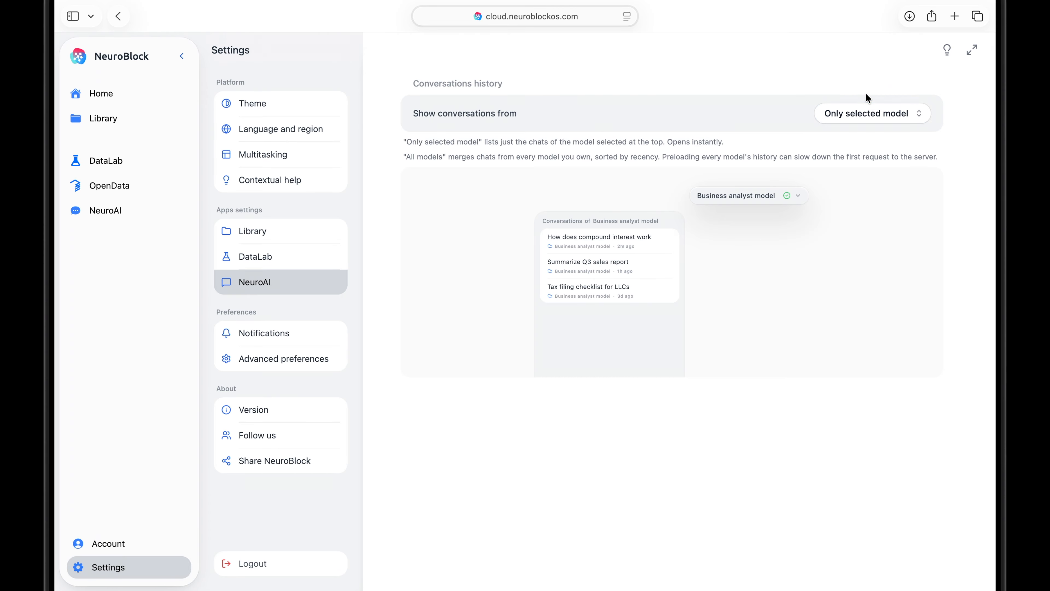